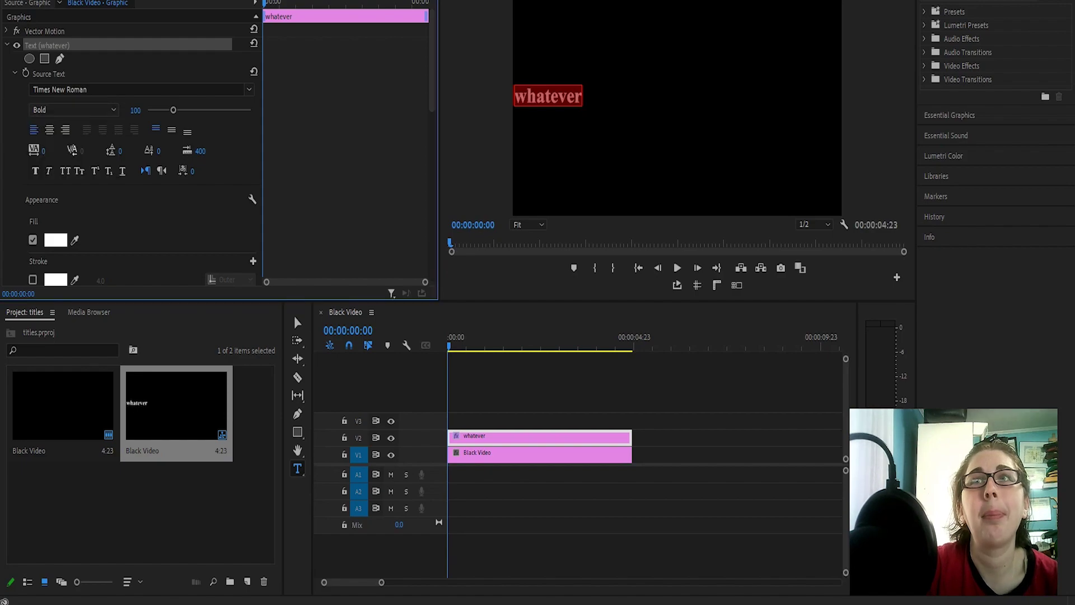
Set the title's Times New Roman font style to Regular.
click(73, 111)
click(56, 168)
click(74, 110)
click(52, 125)
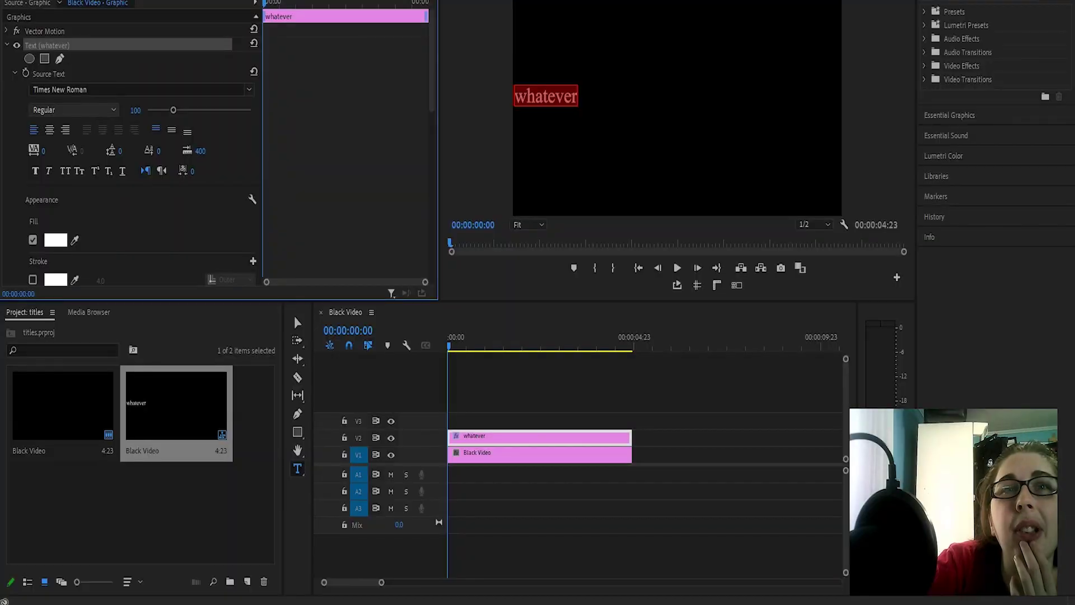
Try the Tempus Sans ITC font on the title text, and set the font to Bahnschrift.
click(126, 90)
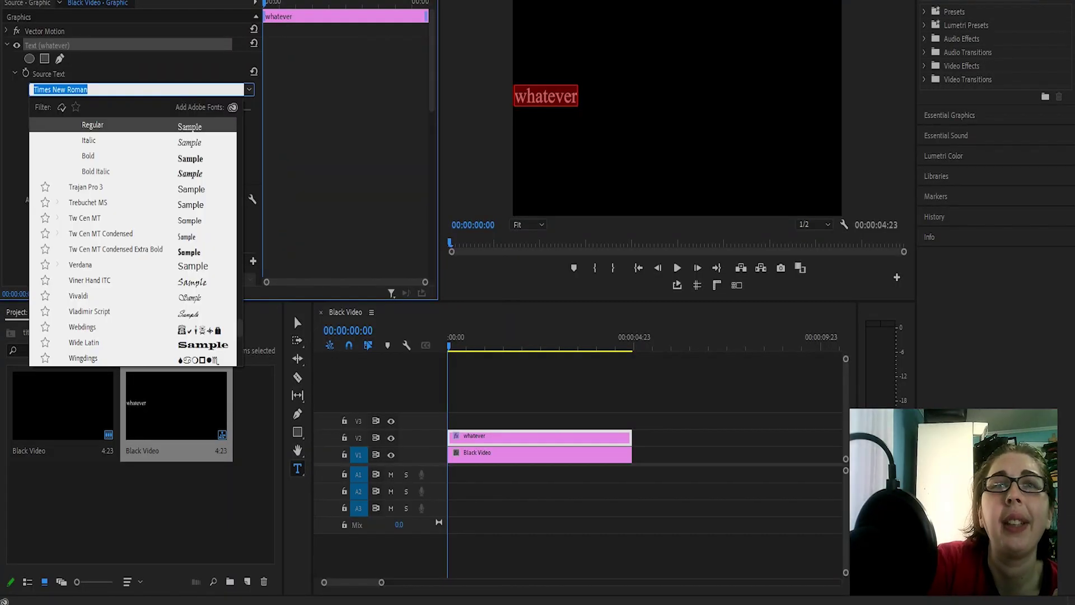
scroll(132, 241, up, 3)
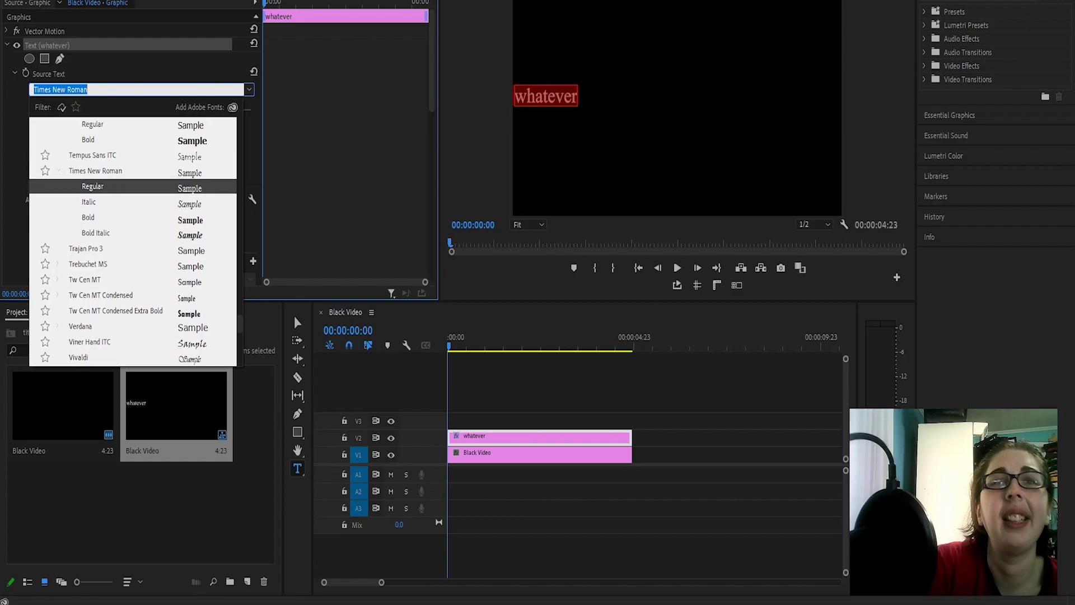
click(92, 160)
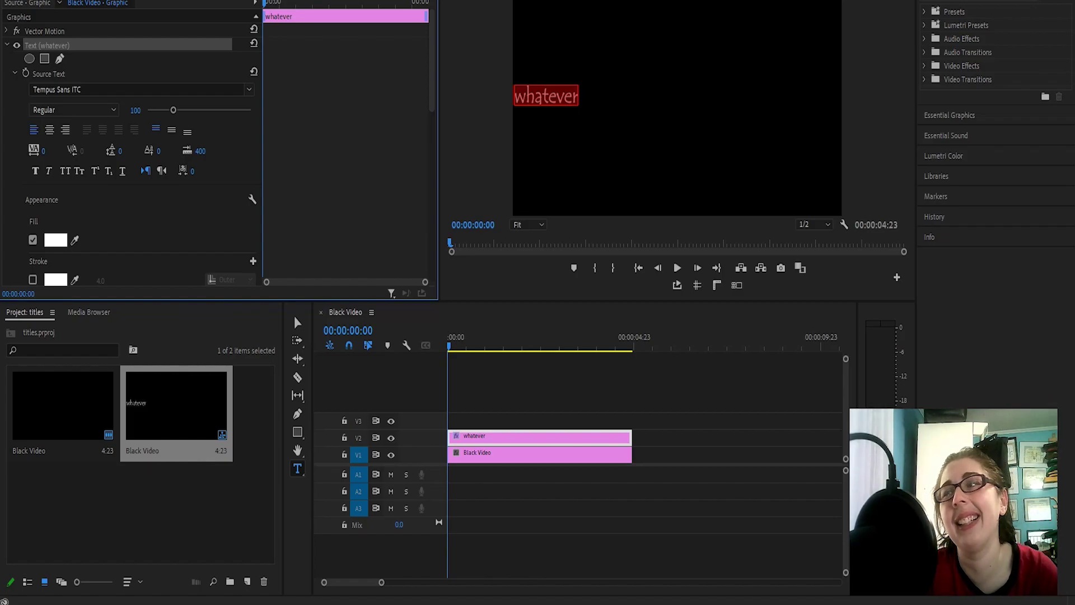
click(250, 89)
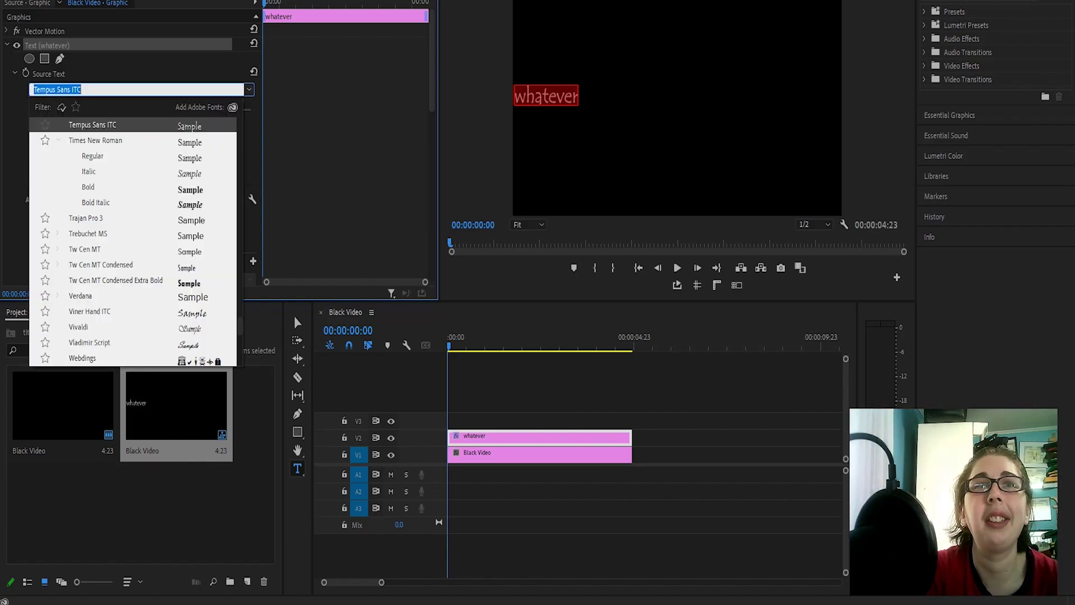
scroll(133, 240, up, 9)
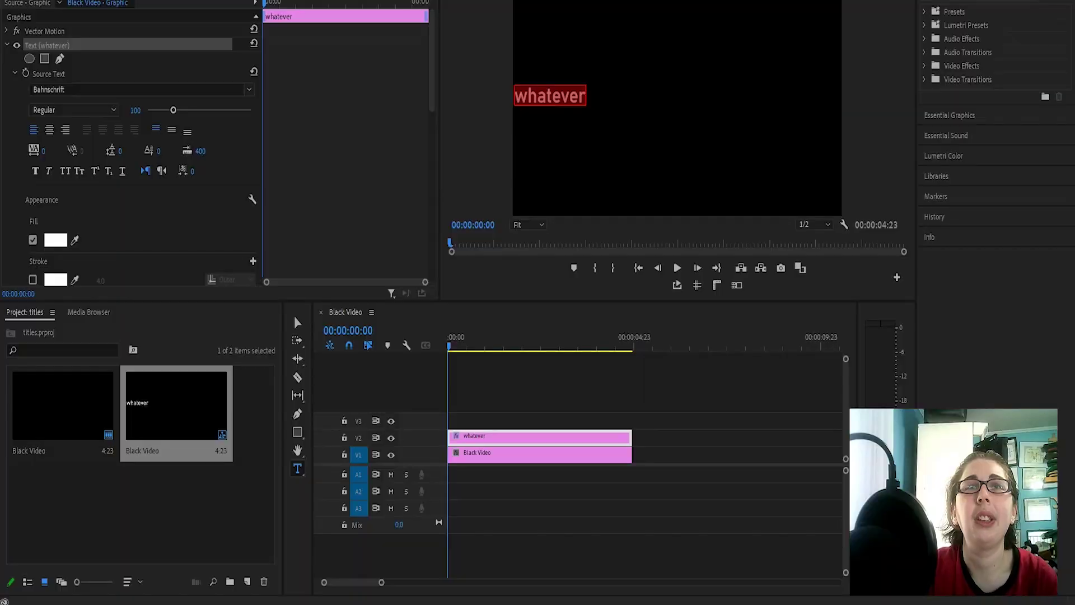
Open the Adobe Fonts website from the font list and browse its font families.
click(168, 90)
scroll(135, 235, down, 10)
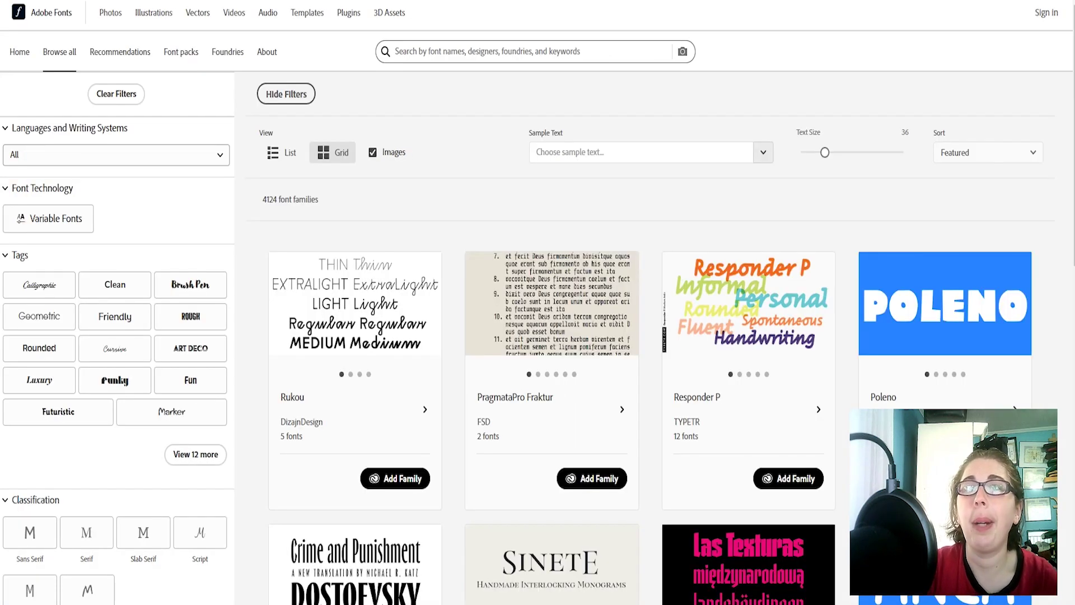
scroll(552, 246, down, 5)
scroll(552, 302, down, 5)
scroll(552, 303, up, 15)
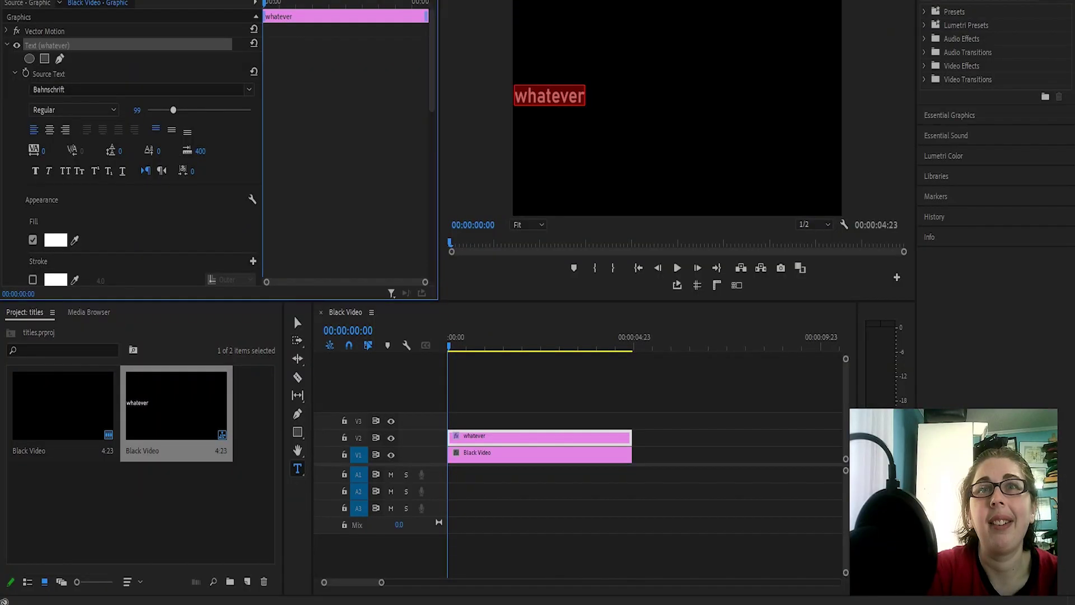
Try a larger size on the title text, and set its font size back to 100.
drag(342, 218, 498, 218)
drag(252, 110, 188, 111)
click(135, 111)
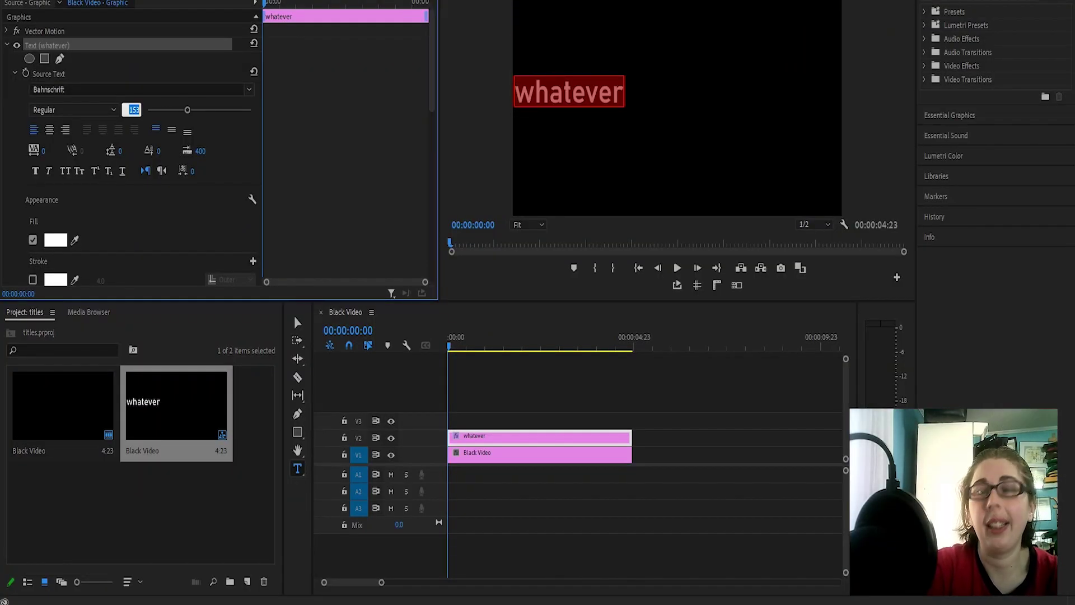
text(100)
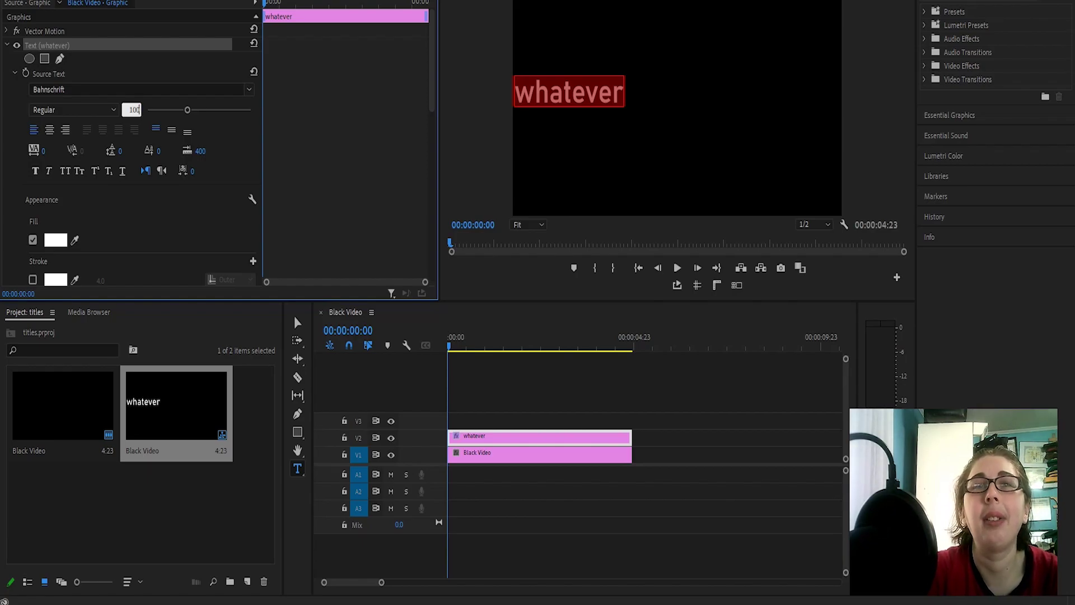
key(Return)
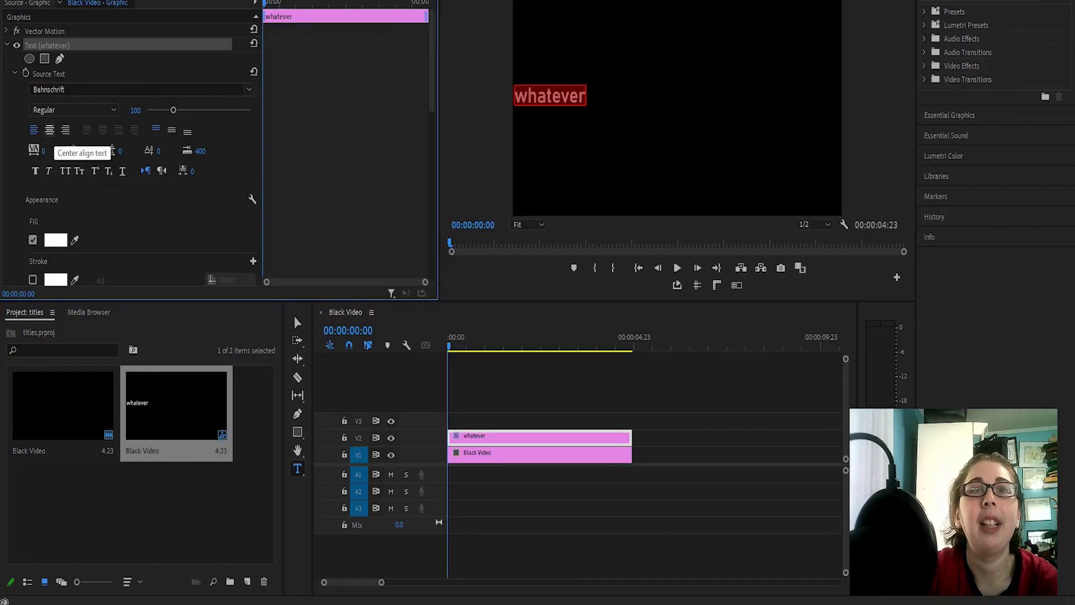
Center-align the title text and move it to the middle of the frame.
click(96, 178)
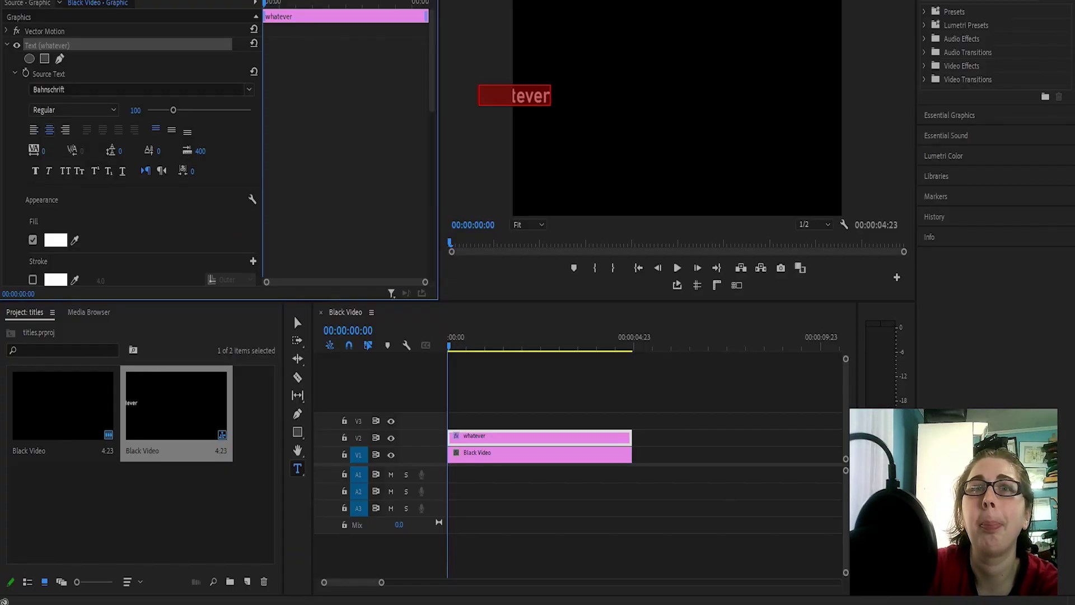
click(298, 323)
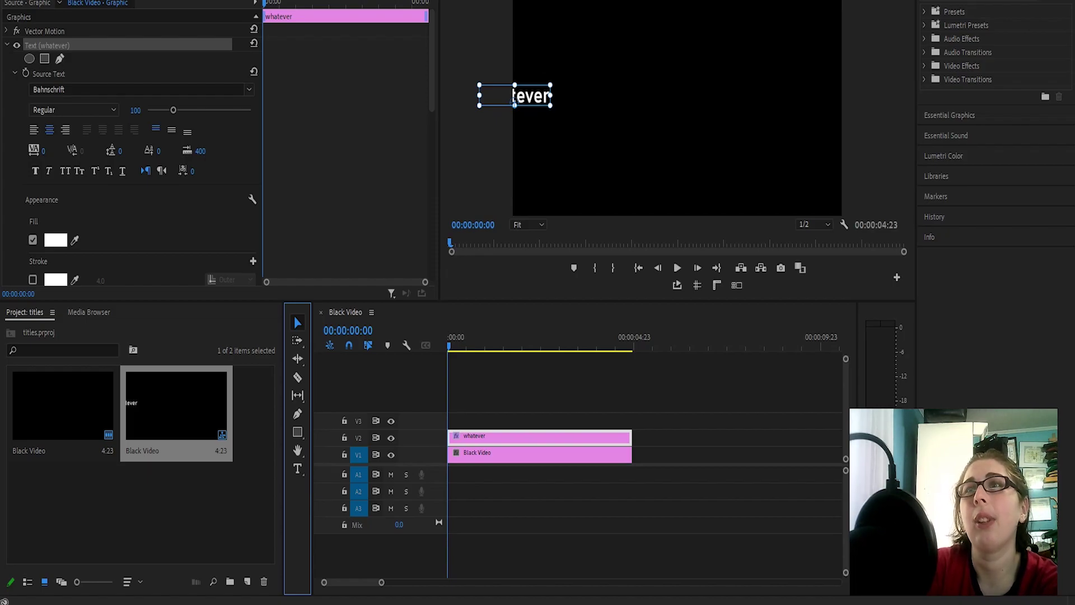
drag(516, 102, 660, 118)
Try a larger font size and right alignment on the title, restoring size 100 and center alignment.
drag(173, 110, 199, 109)
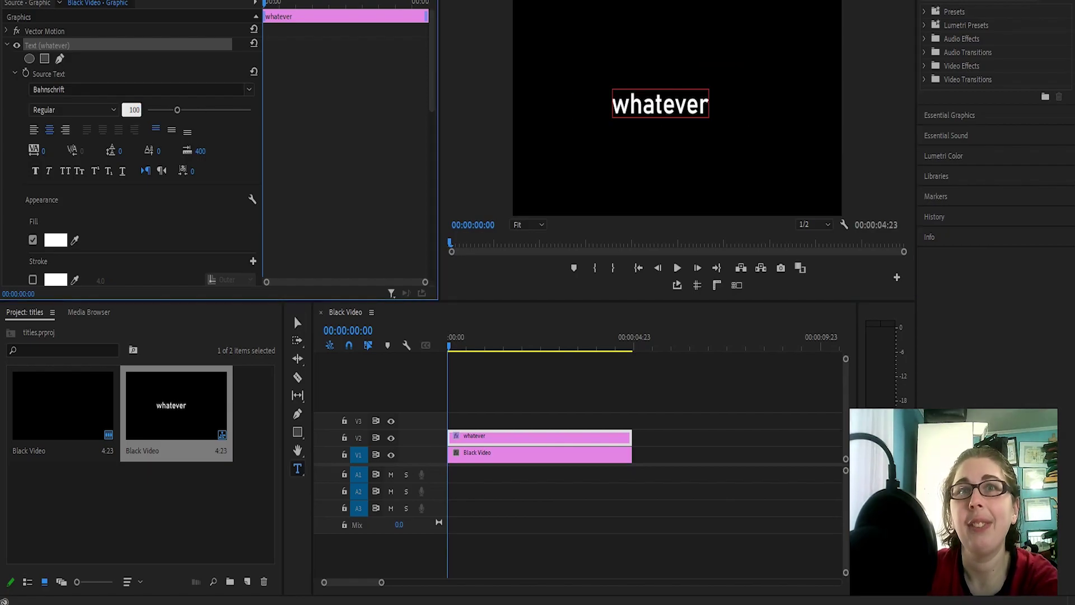
key(Return)
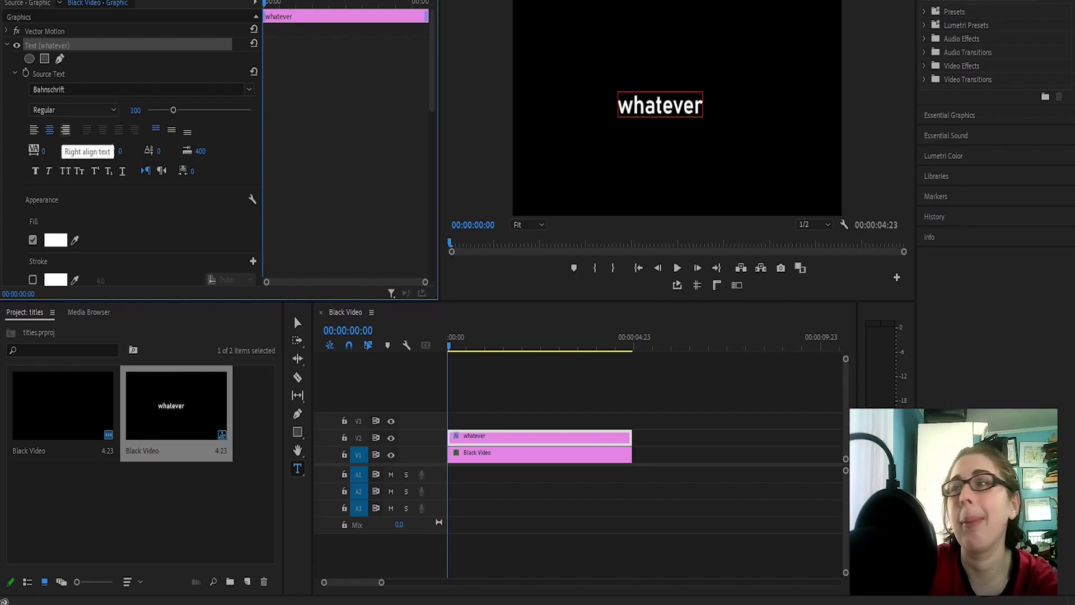
click(65, 130)
click(49, 130)
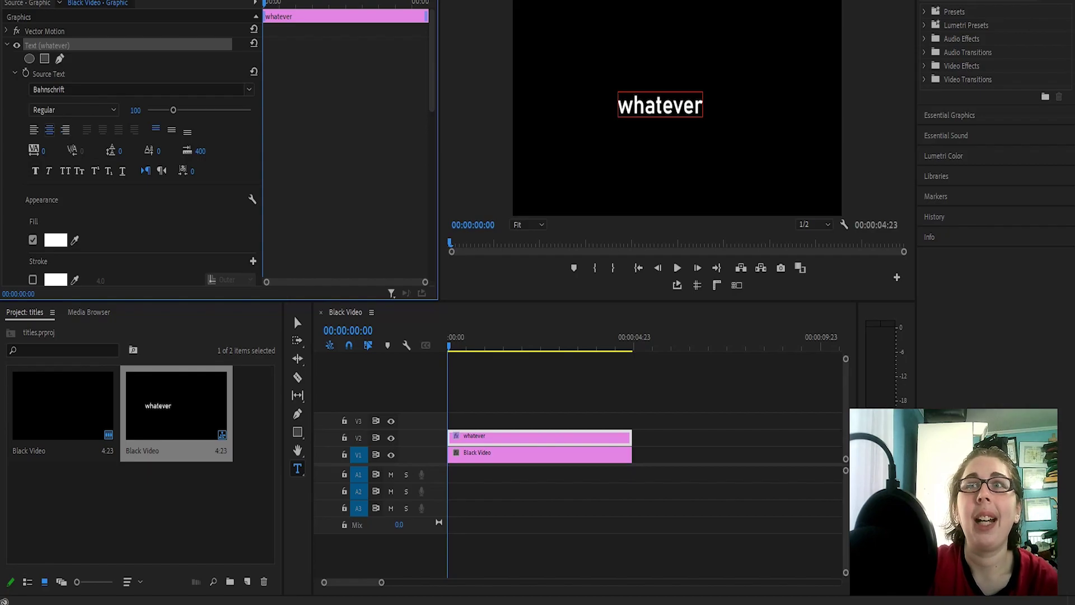
click(65, 130)
click(49, 130)
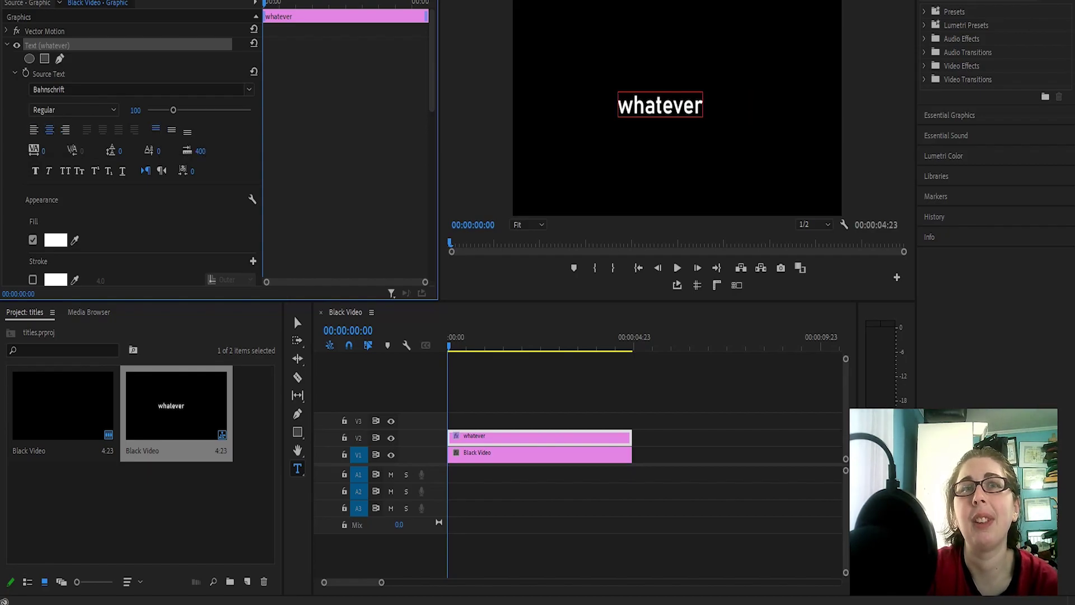
Select the title text and apply faux bold, faux italic and small caps, trying all caps as well.
mouse_move(42, 150)
mouse_down()
mouse_move(152, 151)
mouse_move(50, 151)
mouse_up()
drag(704, 105, 611, 106)
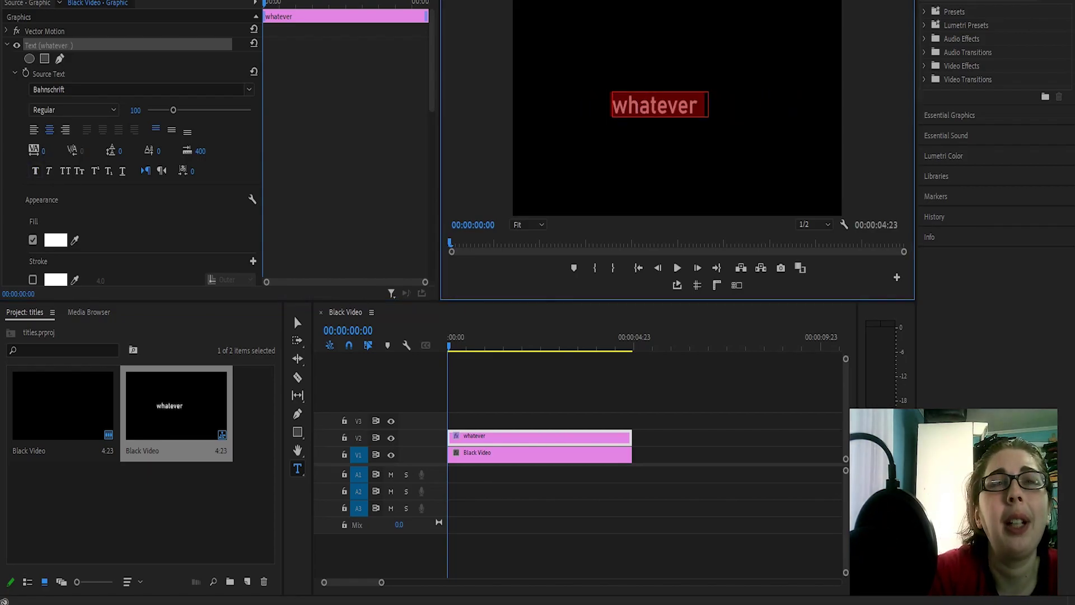
click(36, 171)
click(49, 172)
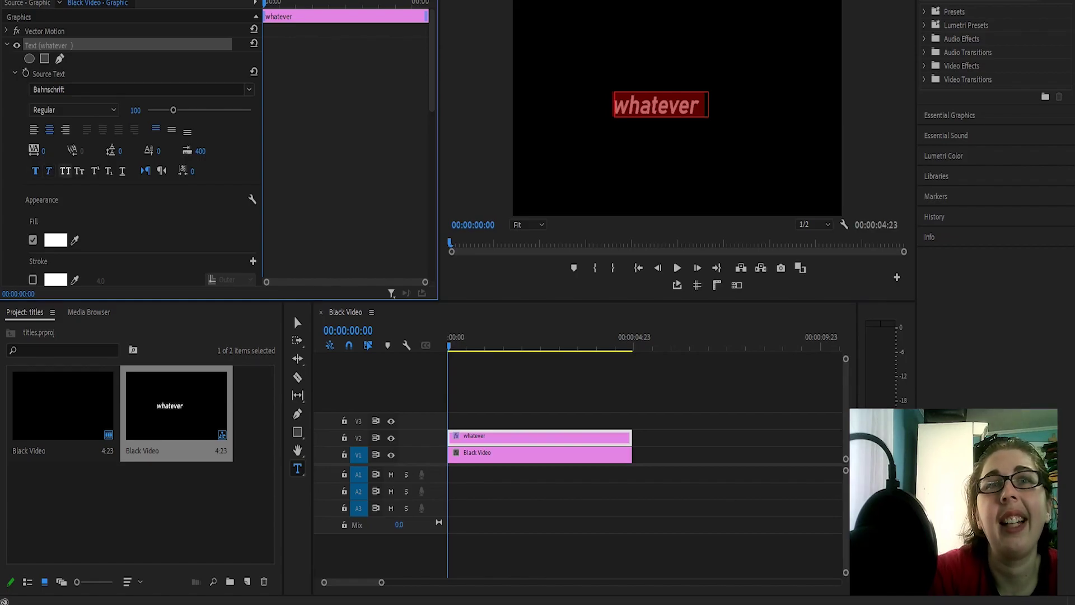
click(65, 172)
click(79, 172)
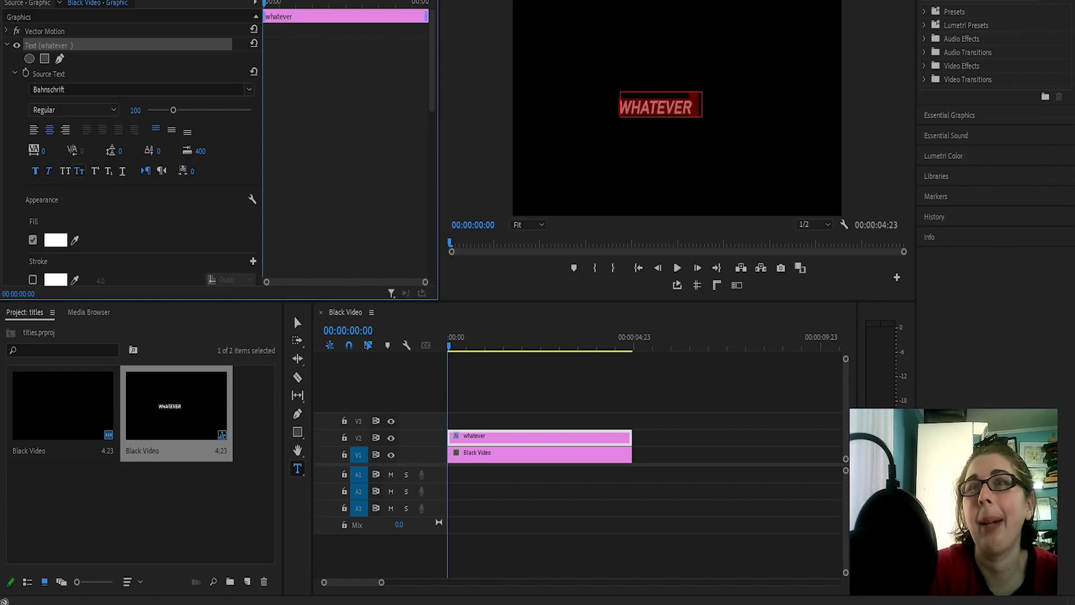
Try superscript and subscript on the title, turn off bold, italic and small caps, and underline the text.
click(96, 172)
click(109, 171)
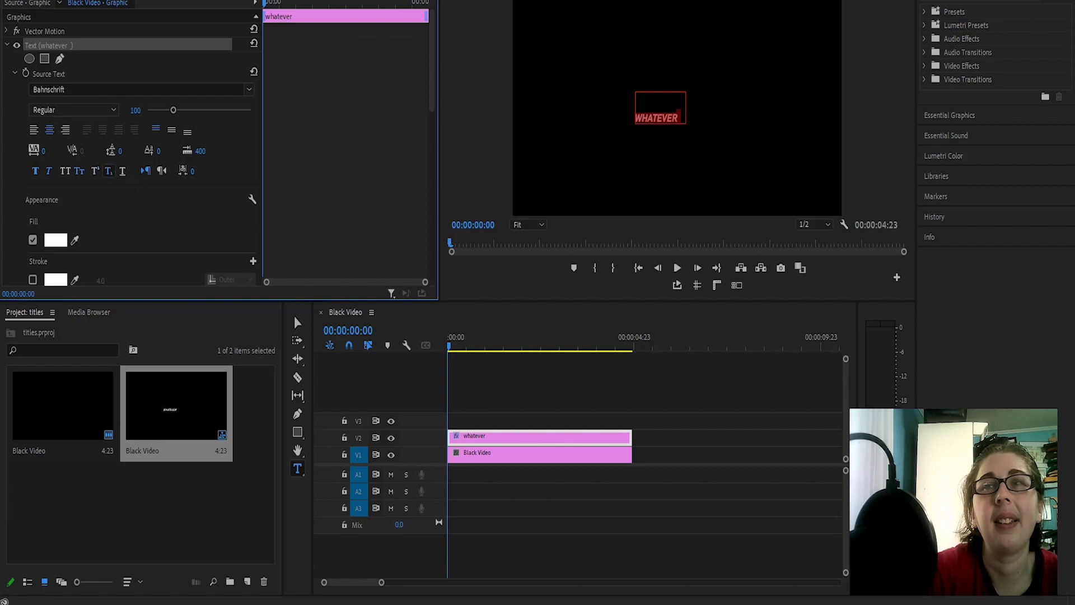
click(122, 171)
click(79, 172)
click(109, 171)
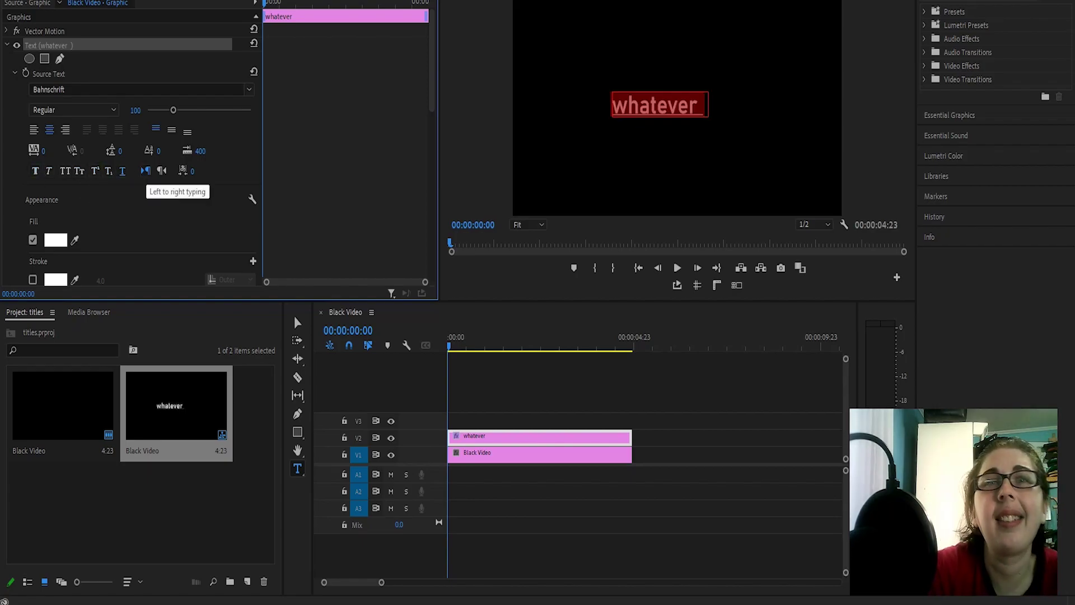
Try a tsume of 91 on the title text, and undo it.
click(161, 171)
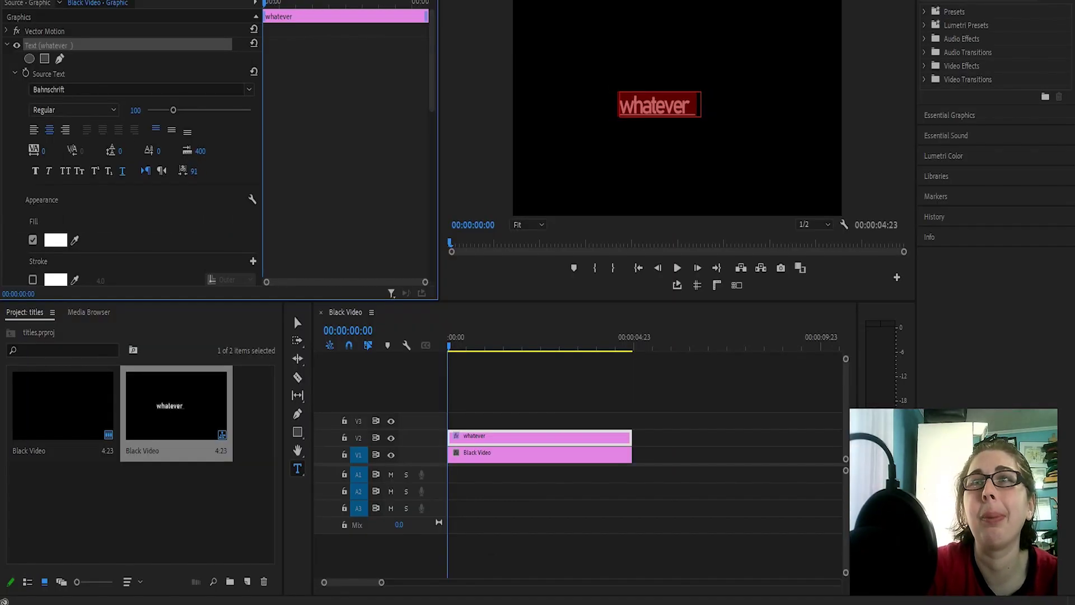
key(ctrl+z)
Try red and green fills on the title text, and set its fill to a solid orange-red.
scroll(142, 151, down, 9)
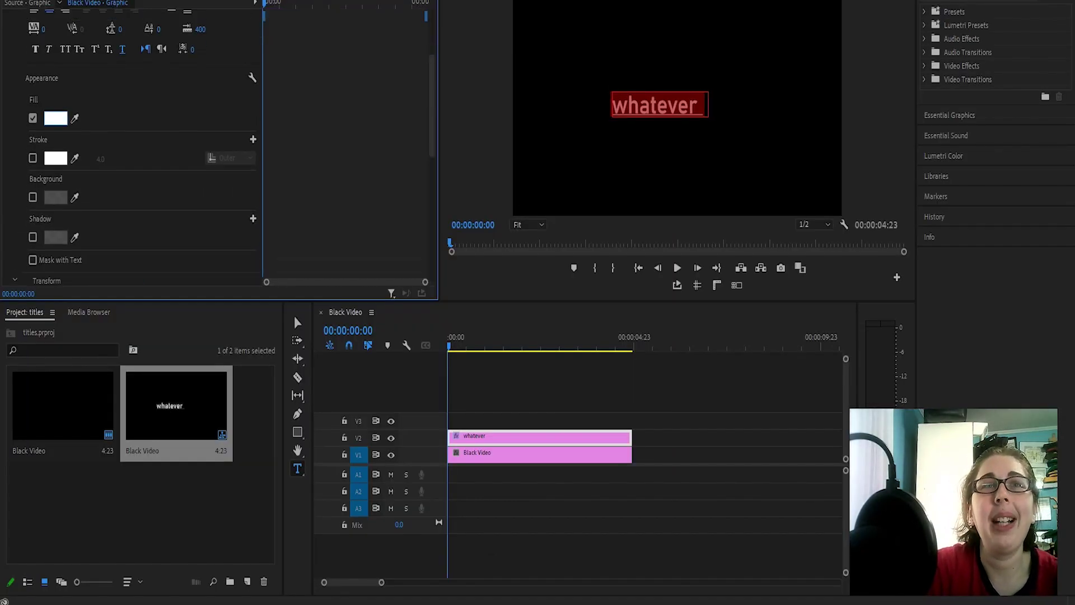
click(55, 119)
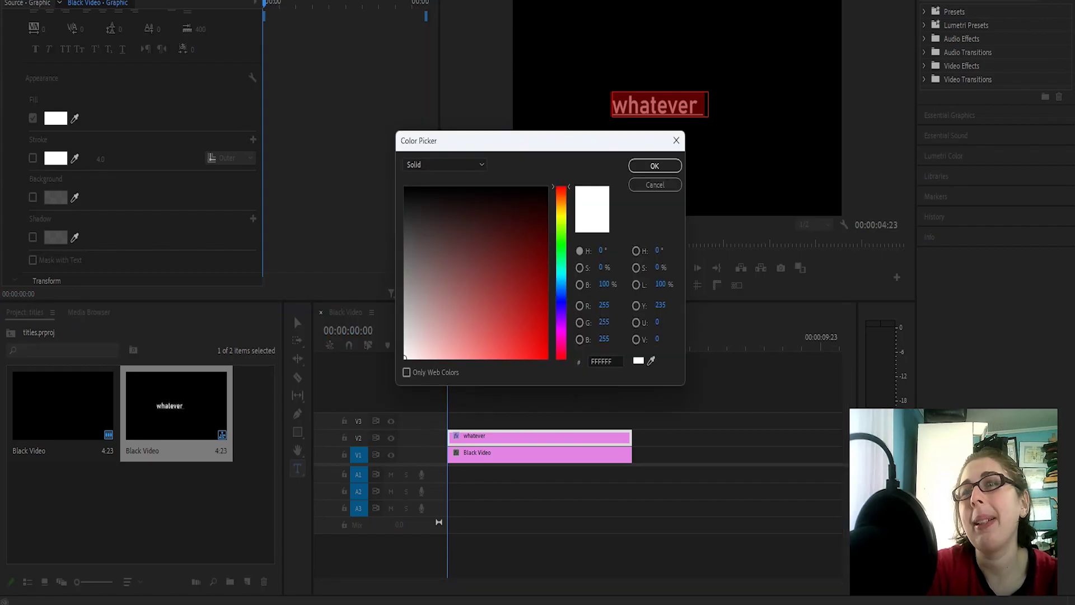
click(539, 354)
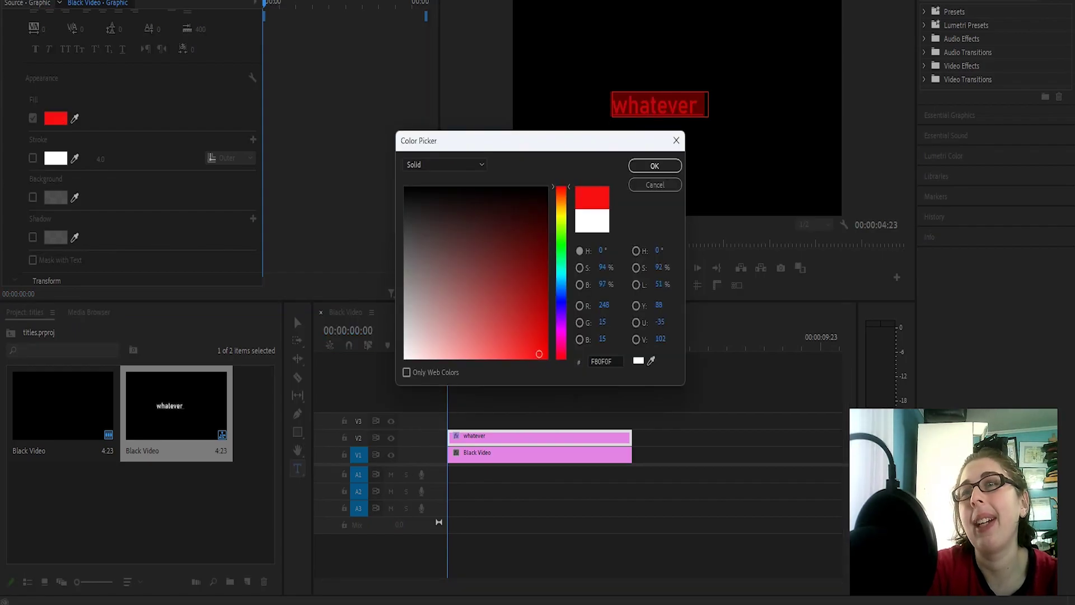
click(561, 215)
click(533, 324)
click(561, 241)
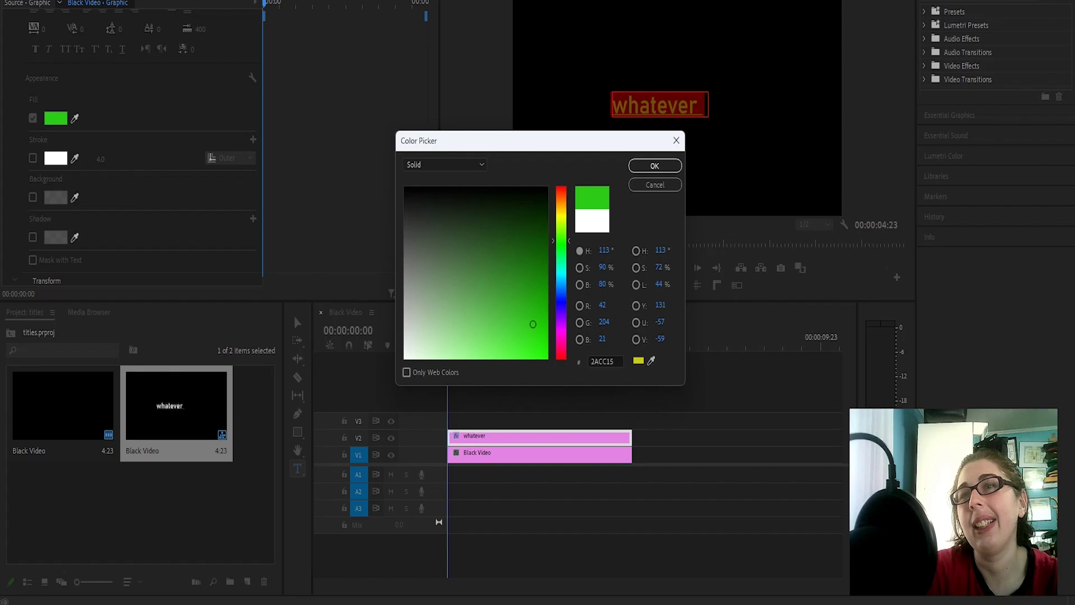
click(528, 353)
click(498, 314)
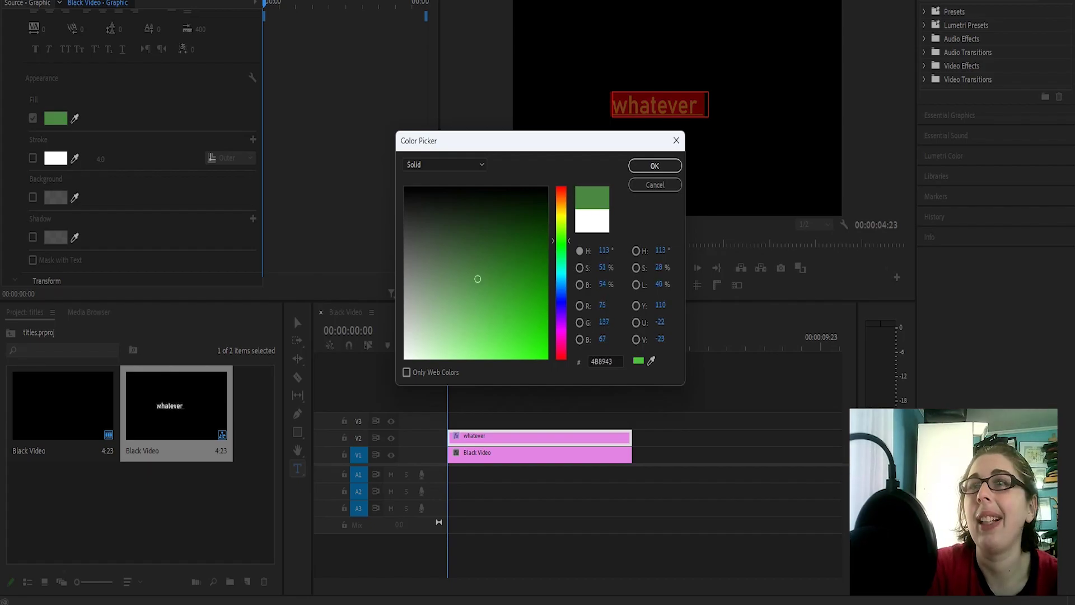
click(561, 196)
click(542, 343)
click(654, 166)
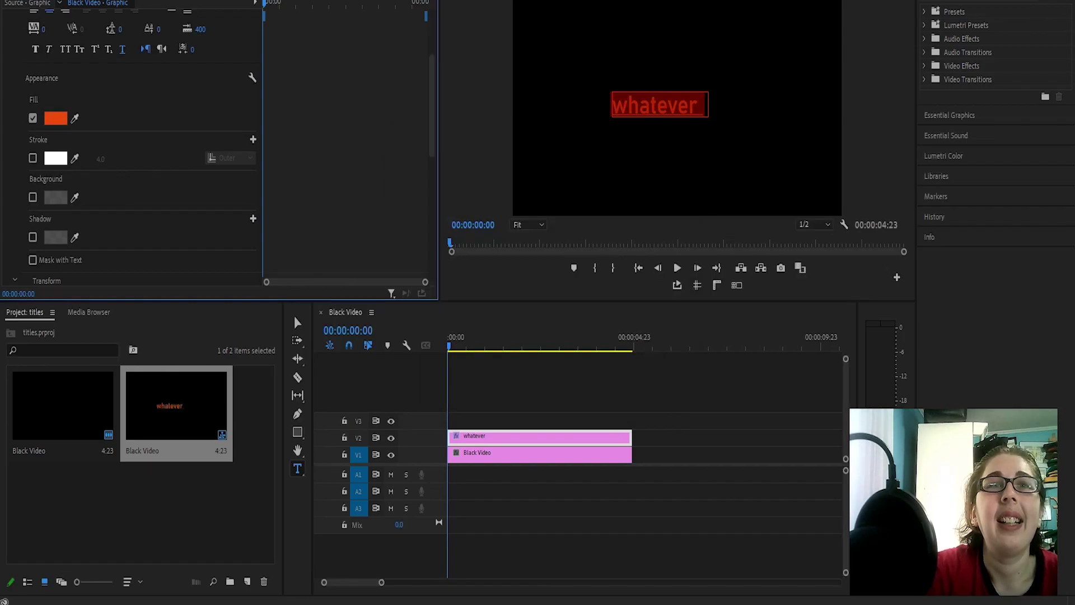
Enable a white outer stroke on the title text and set its width to 100.
click(33, 158)
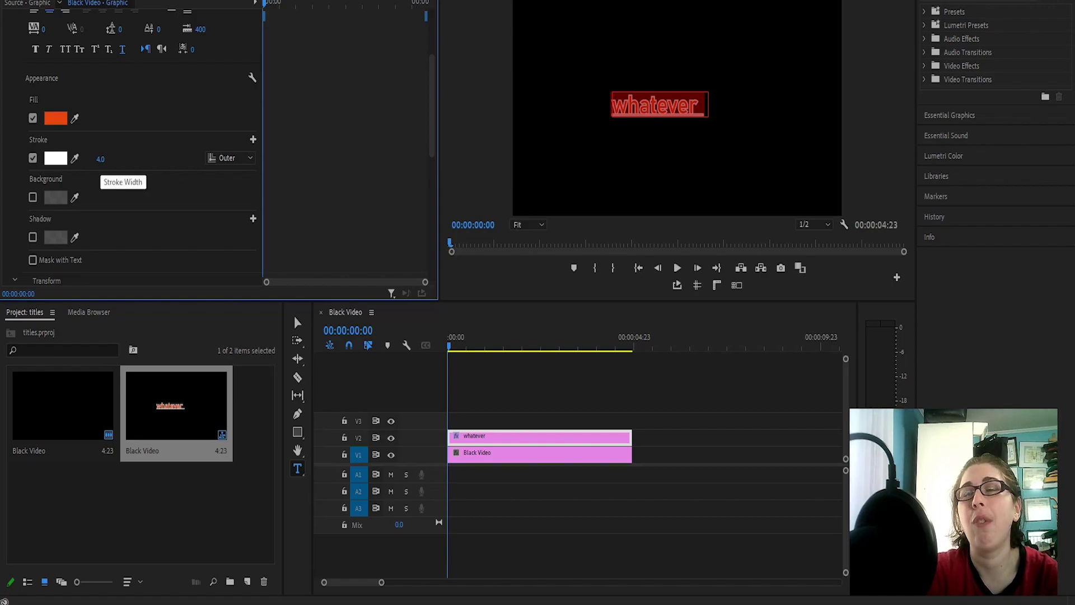
click(509, 243)
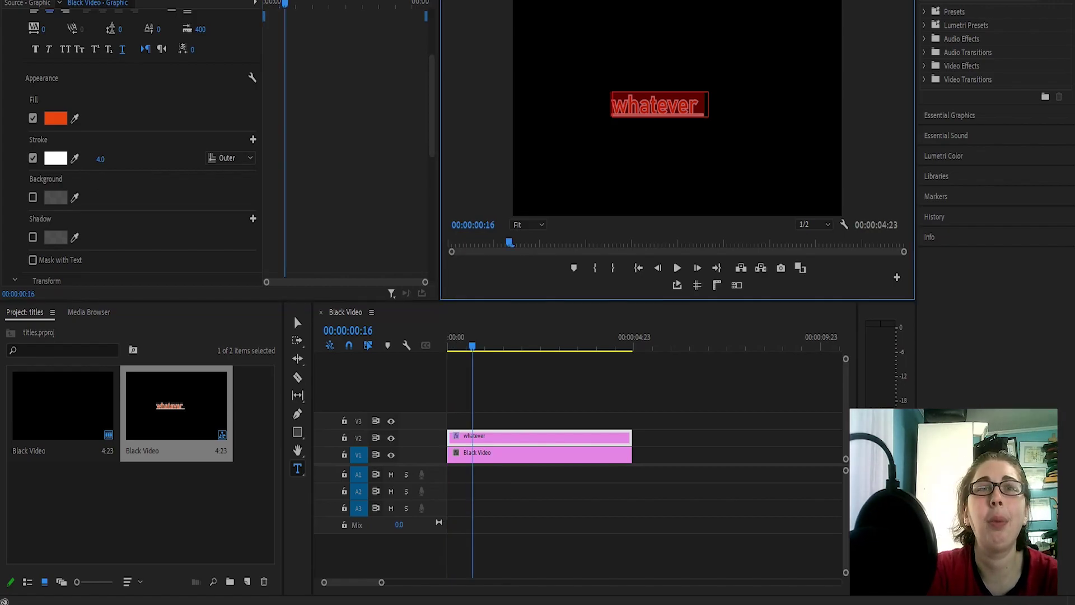
click(100, 159)
text(100)
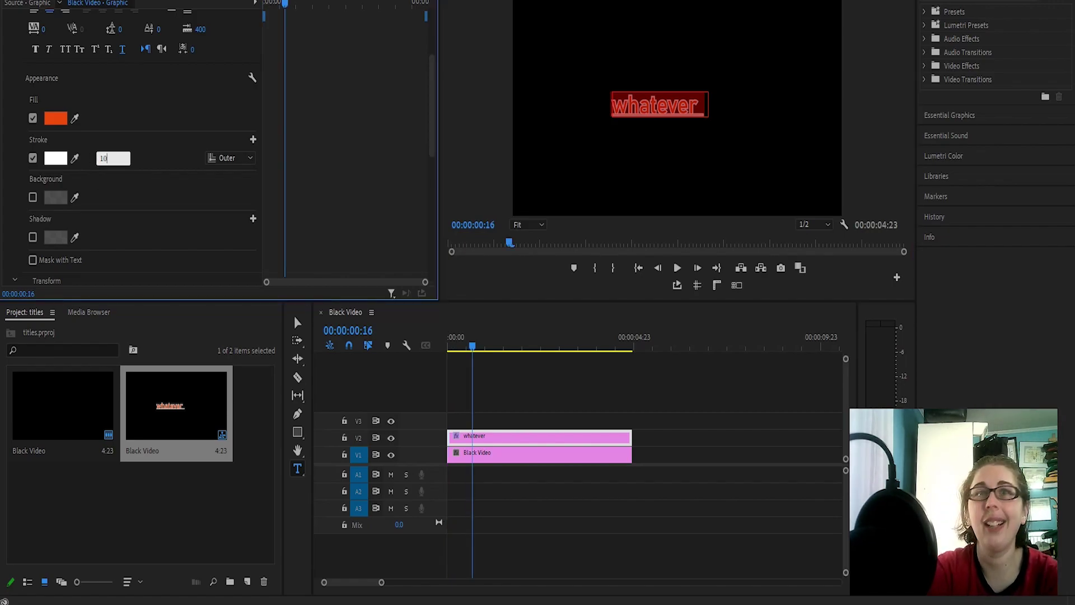
key(Return)
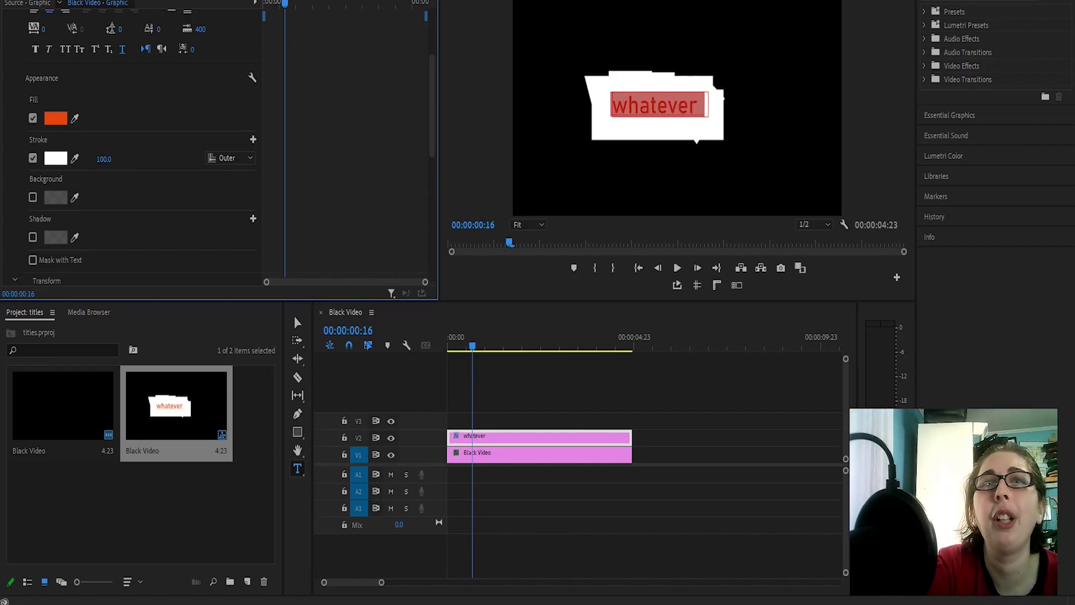
Set the title's stroke width to 6.
click(104, 159)
text(6)
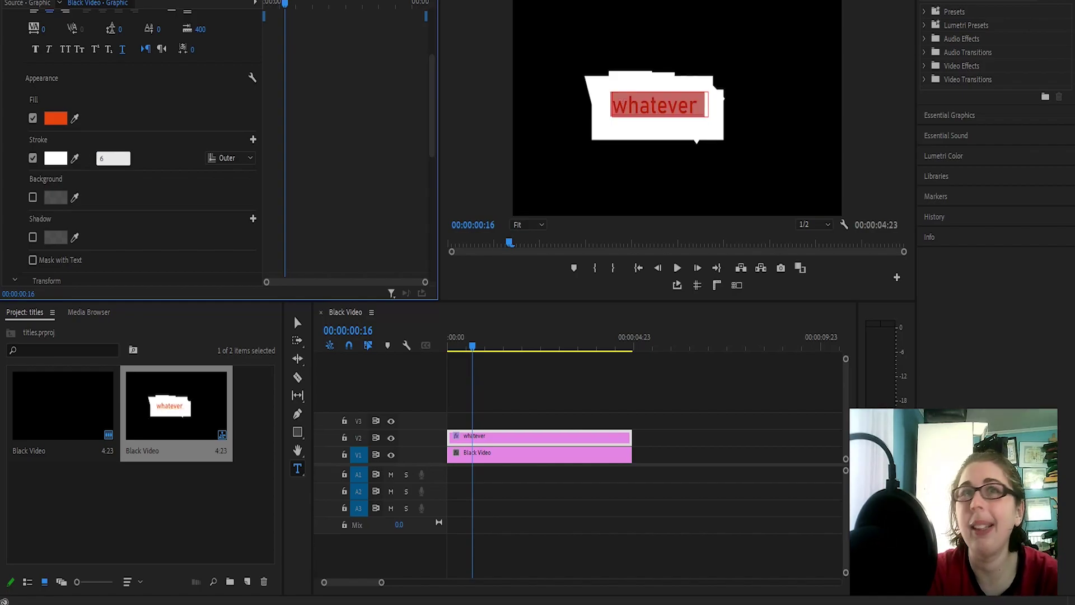
key(Return)
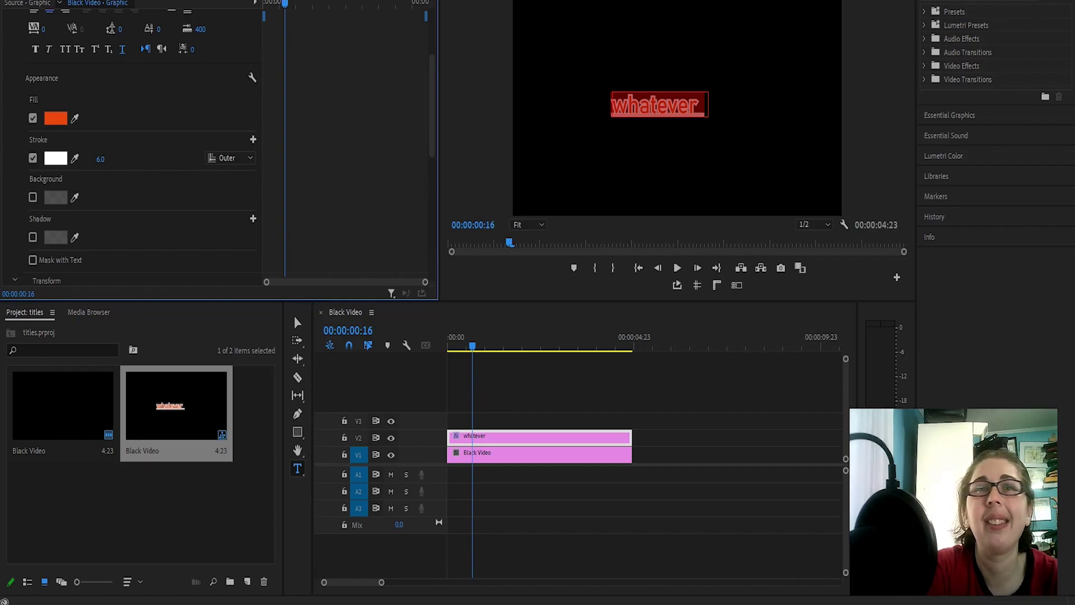
Enable a background on the title text and change its stroke to a solid blue, #0B1CC4.
click(32, 198)
click(56, 158)
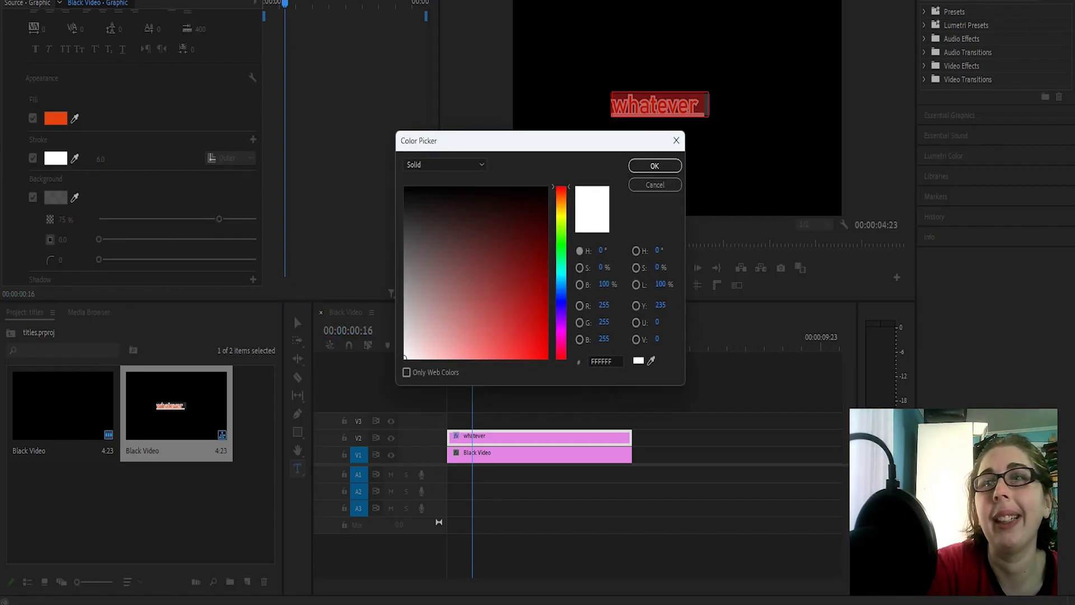
click(562, 299)
click(540, 319)
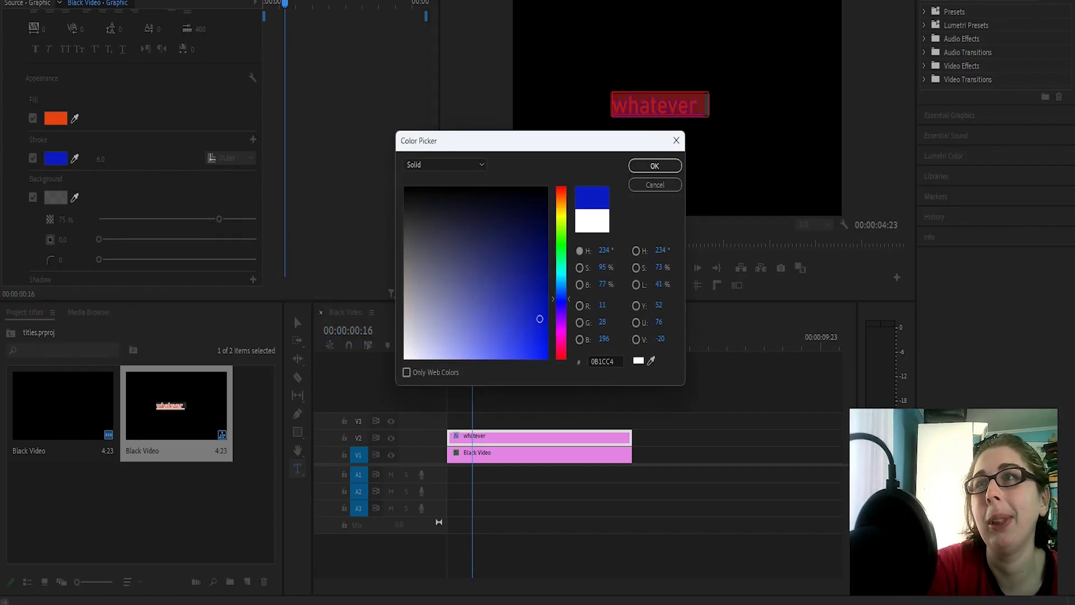
click(655, 166)
Try the Center stroke position on the title text, and set it back to Outer.
click(229, 158)
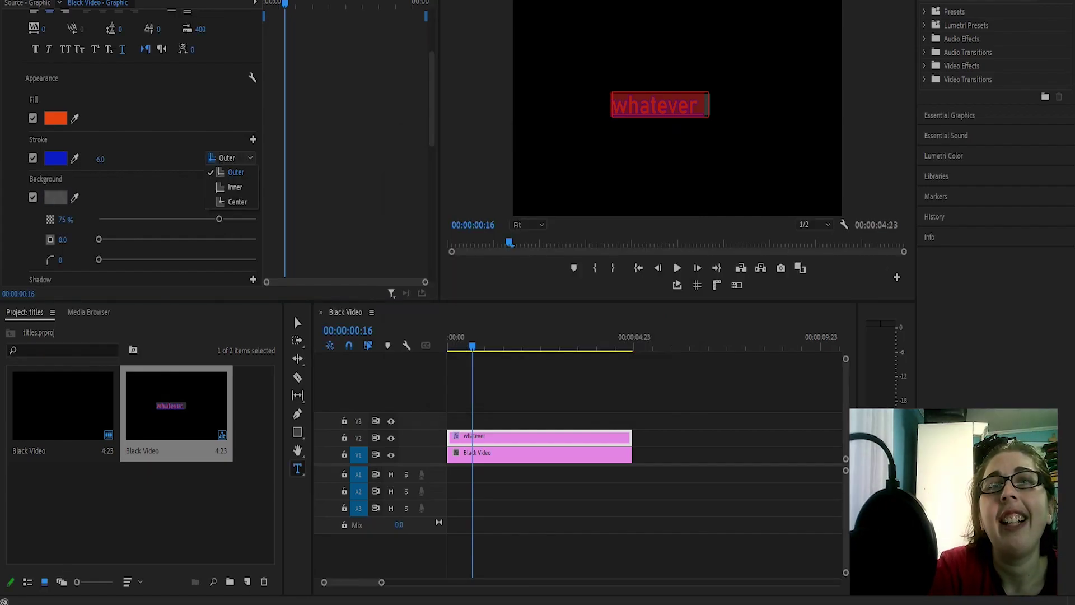
click(234, 186)
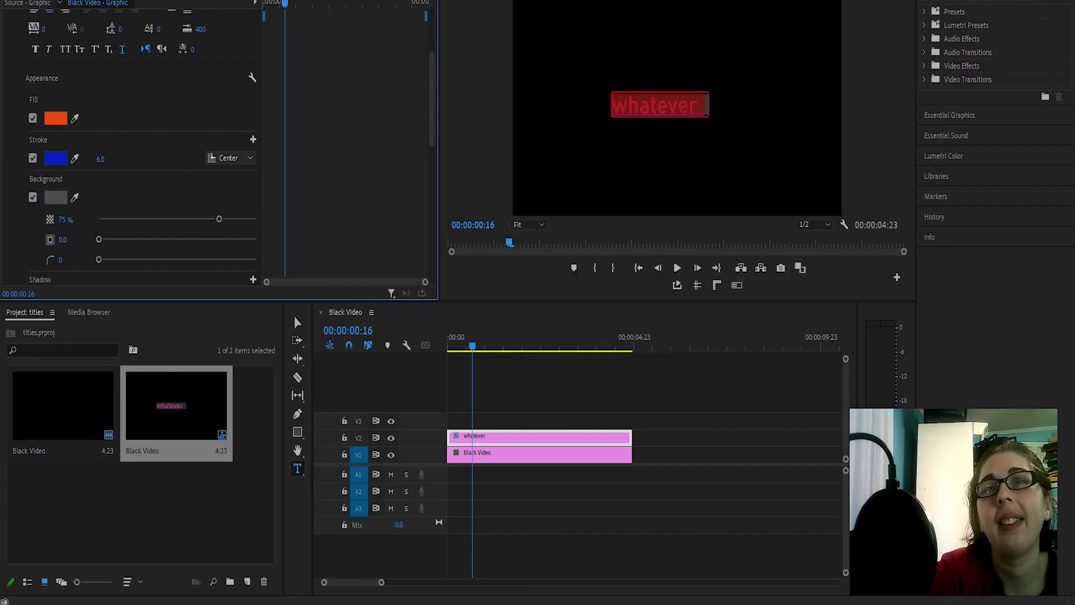
click(230, 158)
click(232, 172)
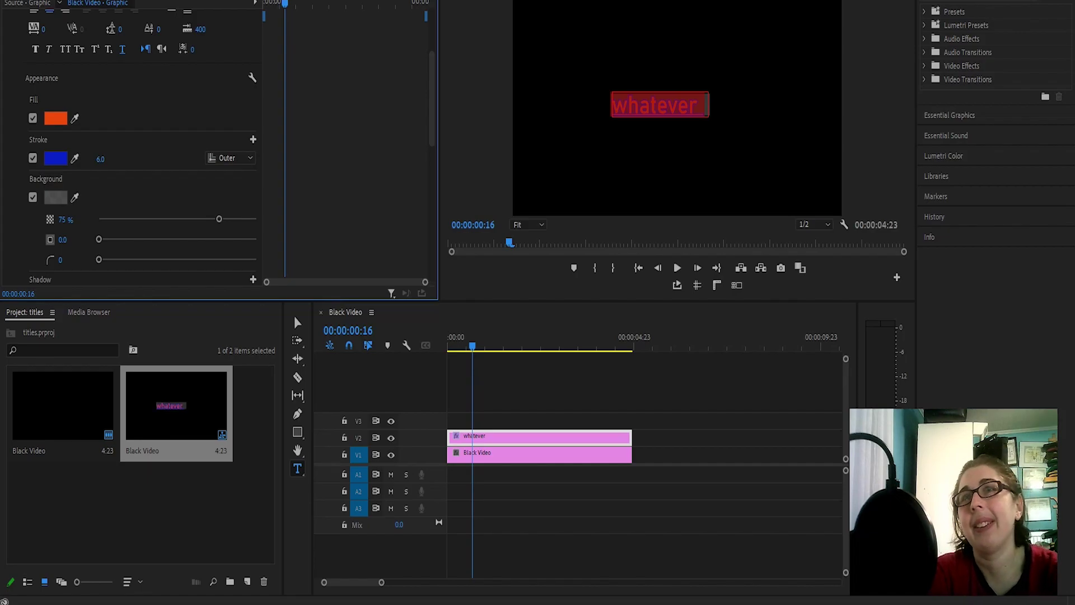
Set the title's background to a solid magenta-purple color.
click(55, 197)
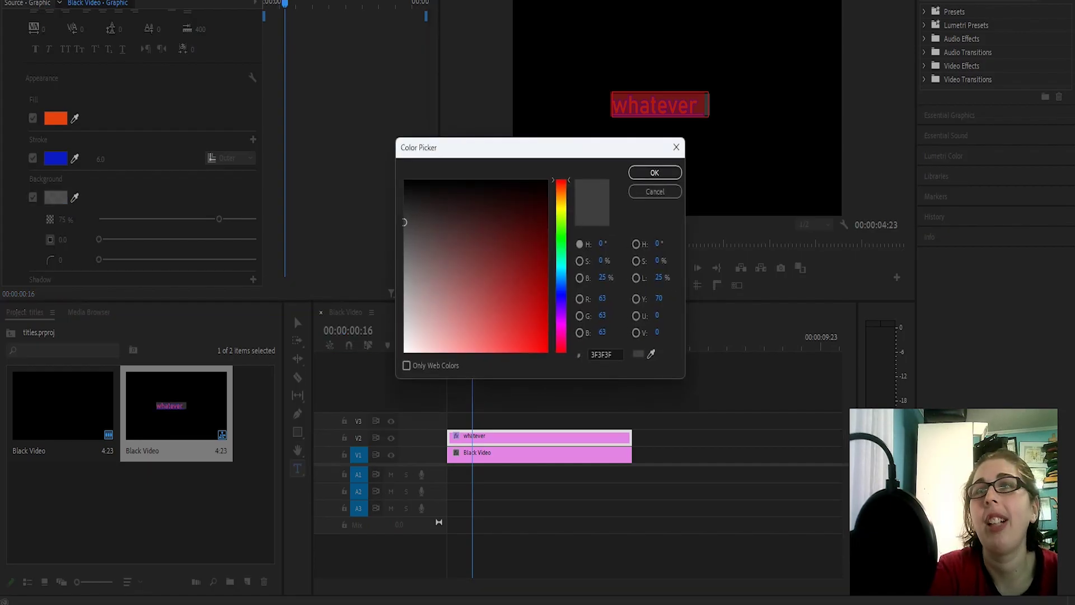
click(562, 323)
click(538, 321)
click(654, 172)
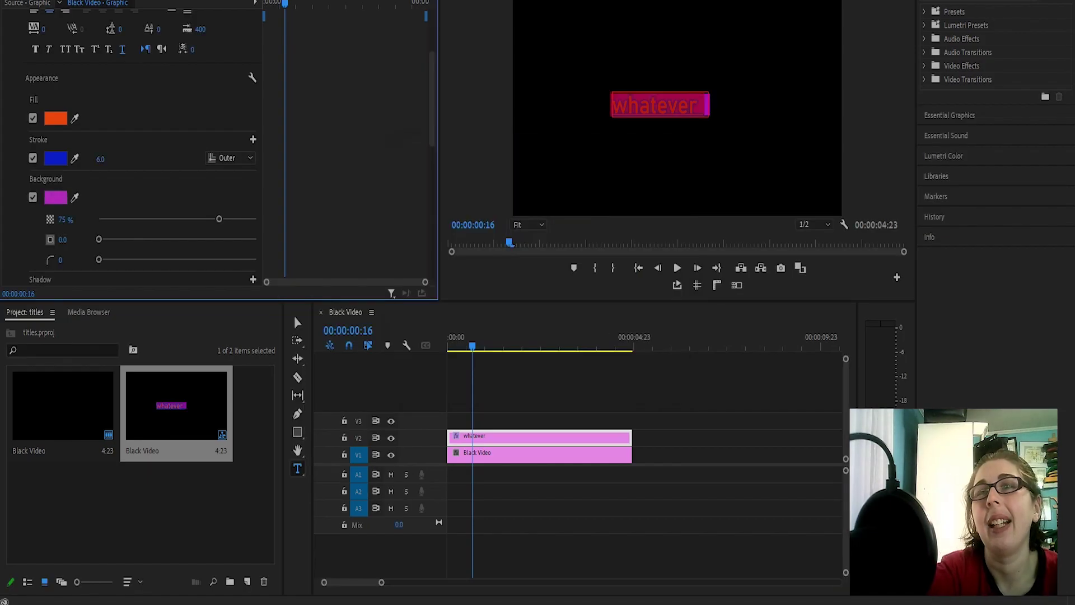
Select the whole title text and adjust its background's opacity, size and corner radius.
click(540, 438)
drag(613, 106, 708, 105)
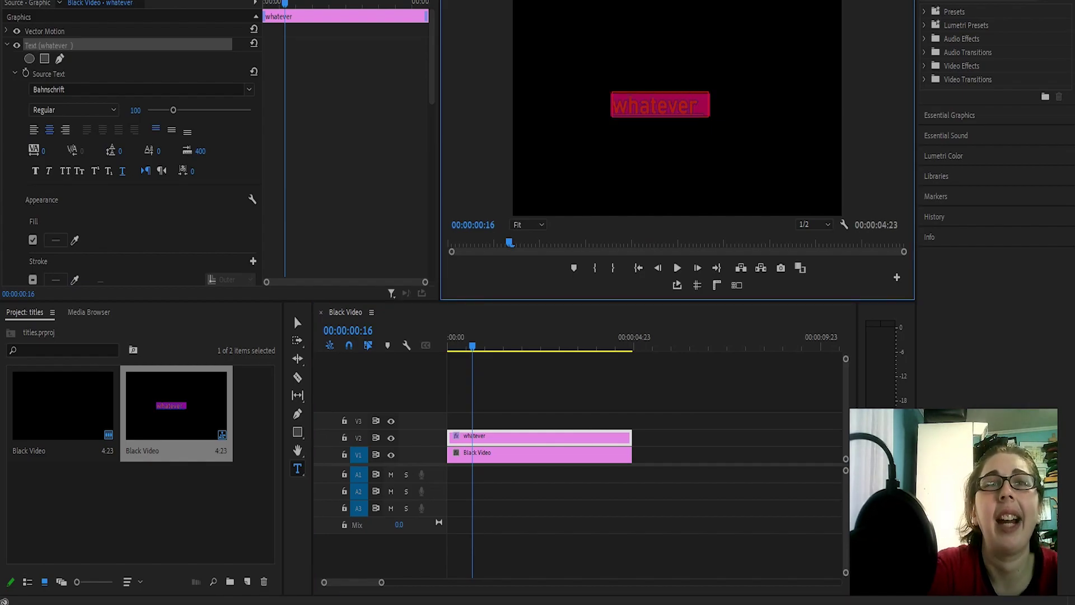
scroll(219, 97, down, 5)
mouse_move(218, 97)
mouse_down()
mouse_move(163, 97)
mouse_move(207, 96)
mouse_up()
drag(137, 96, 198, 97)
drag(99, 117, 162, 117)
drag(99, 137, 167, 138)
Enable a shadow on the title text and turn off its background.
click(33, 176)
scroll(135, 163, down, 3)
click(33, 9)
Give the title's shadow a solid near-white color and set its opacity to 100%.
click(56, 48)
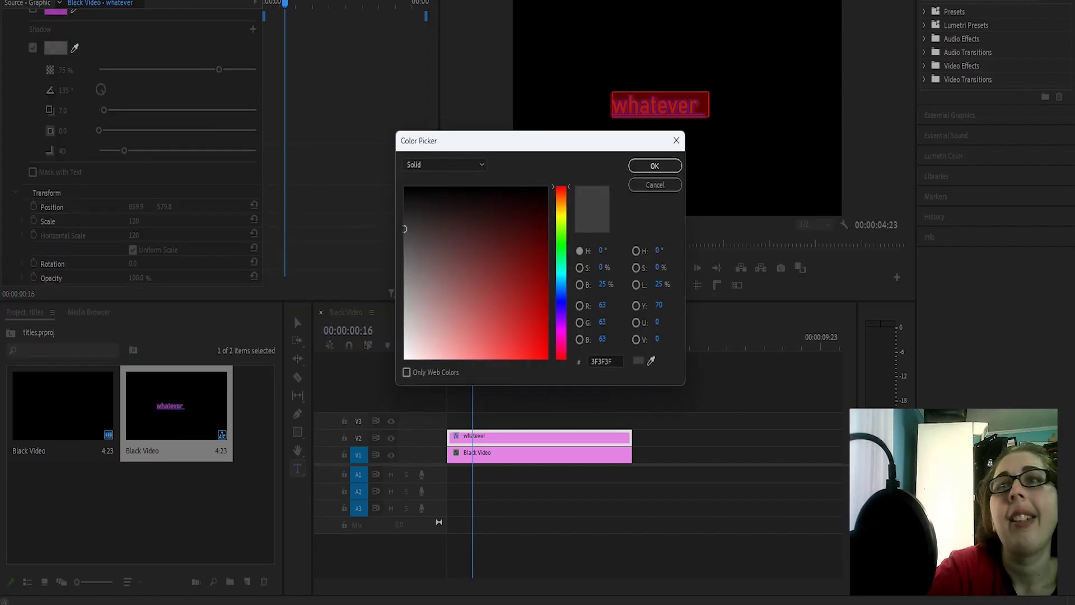
click(411, 347)
click(654, 166)
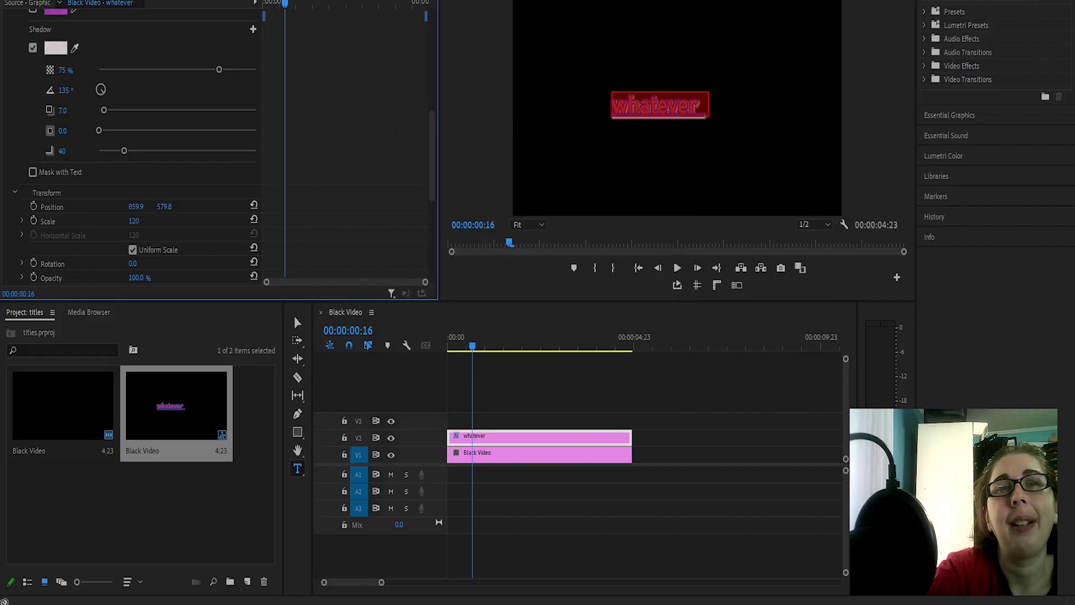
drag(219, 70, 254, 69)
scroll(168, 140, up, 3)
mouse_move(254, 123)
mouse_down()
mouse_move(172, 123)
mouse_move(257, 124)
mouse_up()
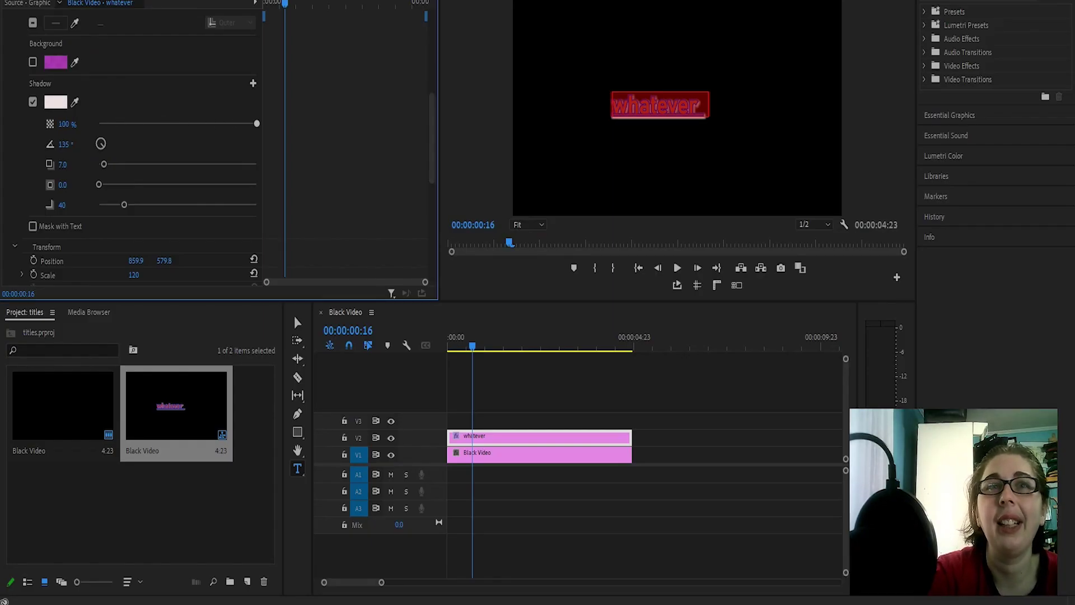
Set the shadow's angle to 1x283° and its distance to 84.3, and try masking with the title text.
drag(101, 146, 166, 164)
drag(99, 184, 123, 205)
click(33, 226)
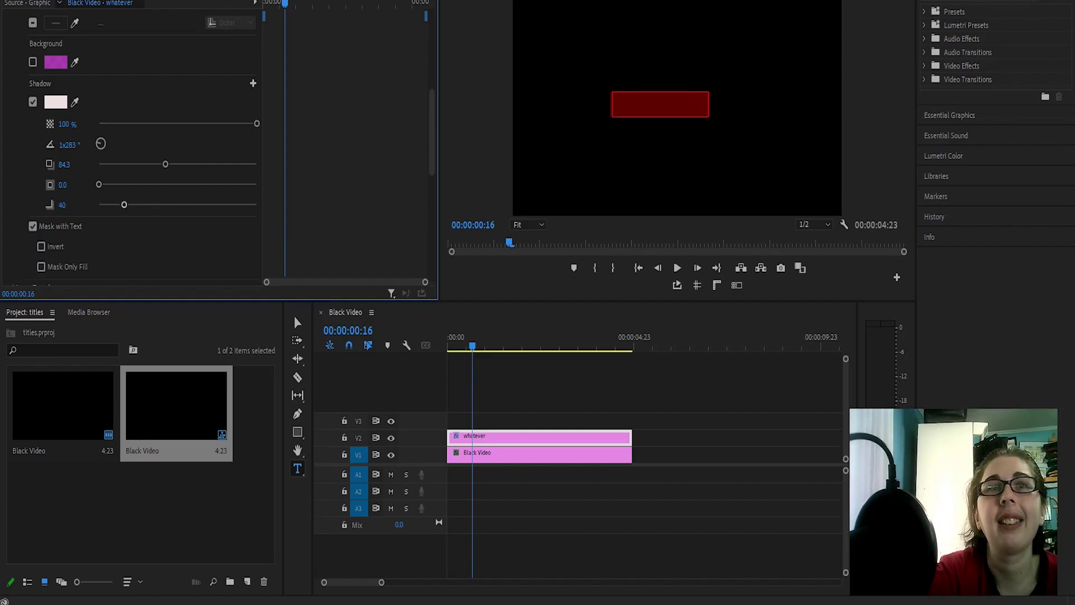
click(33, 226)
Shift the title text's position slightly and enlarge its scale in the text transform settings.
scroll(33, 226, down, 3)
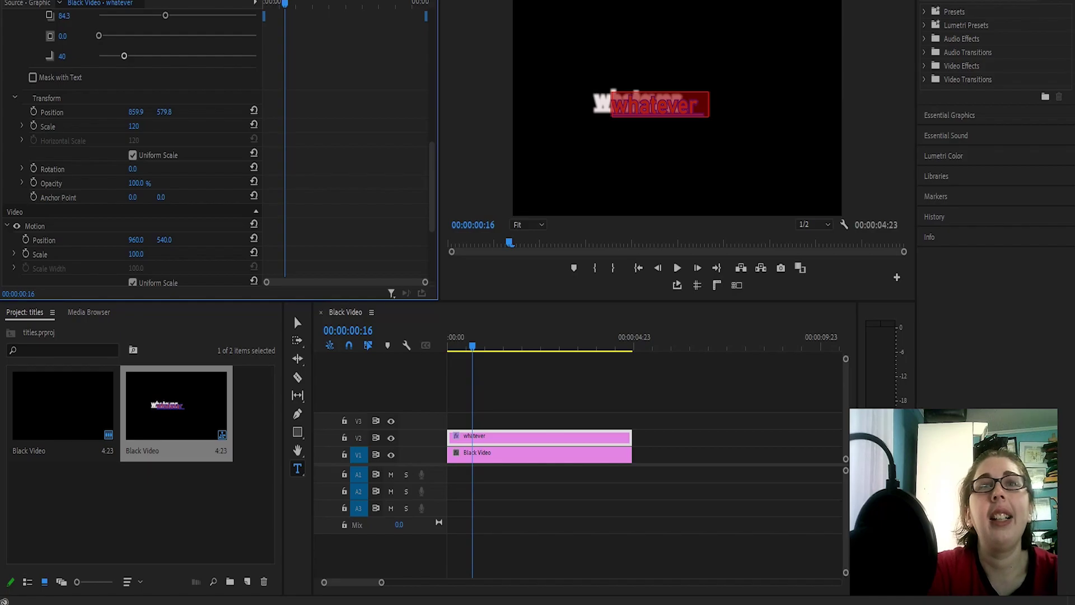
drag(136, 112, 152, 127)
scroll(134, 168, down, 5)
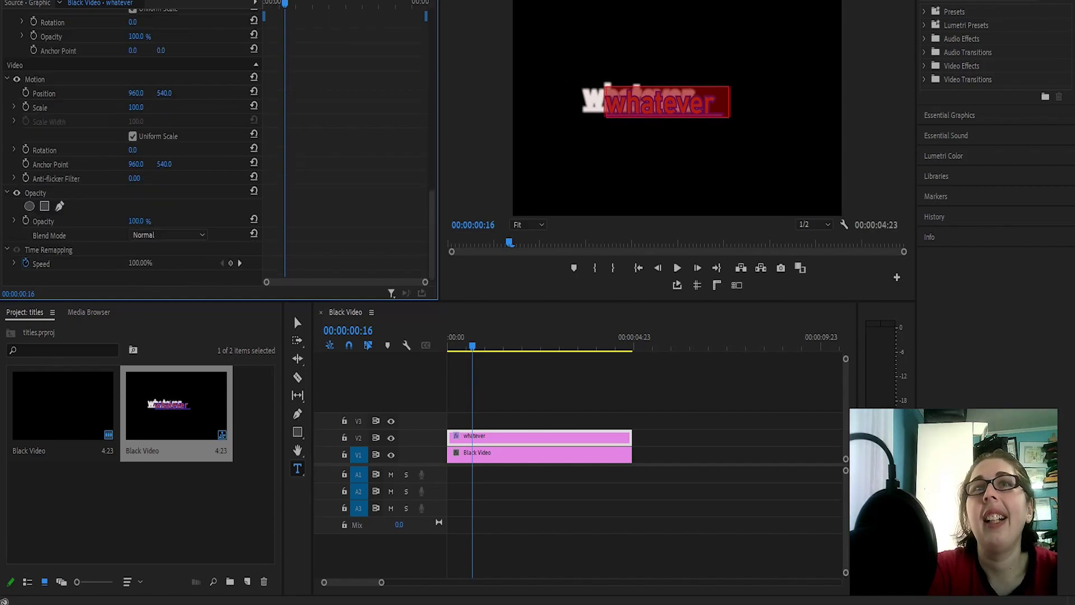
Examine the transcript, captions and graphics entries of the Black Video sequence.
click(240, 1)
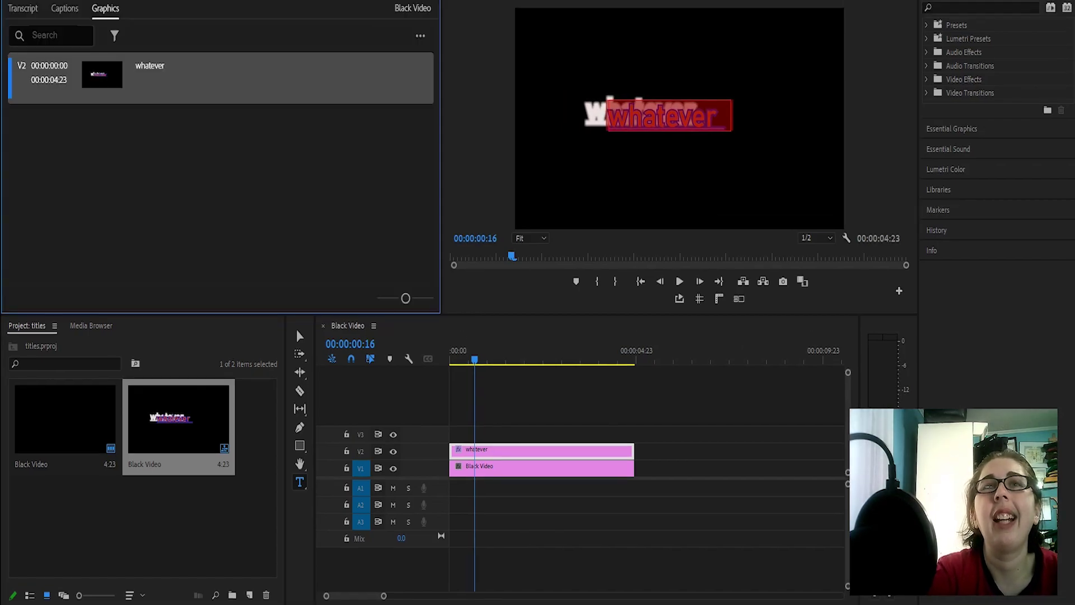
click(23, 8)
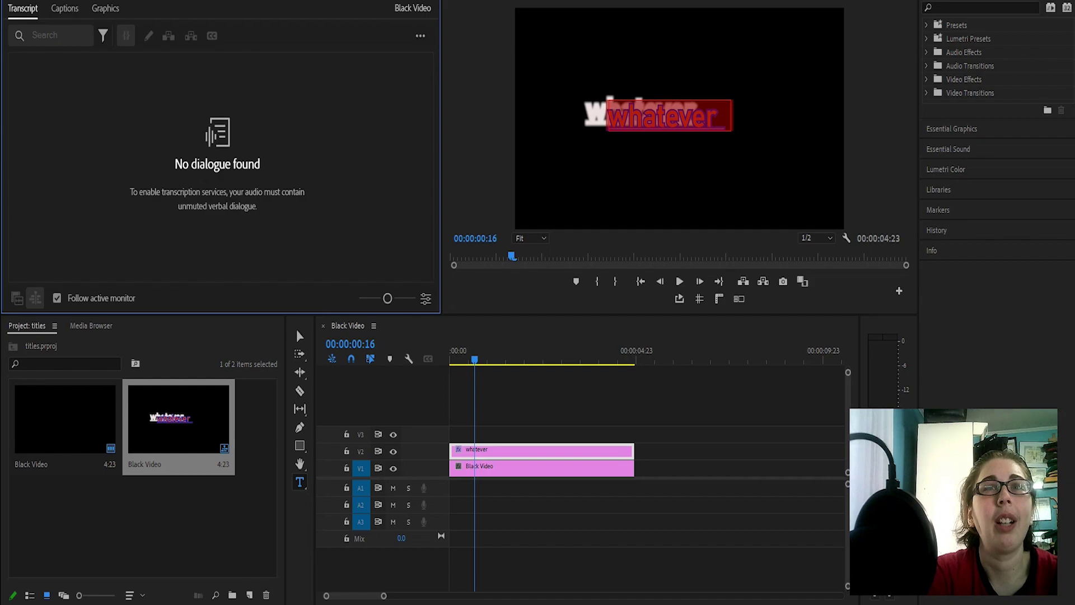
click(64, 9)
click(105, 8)
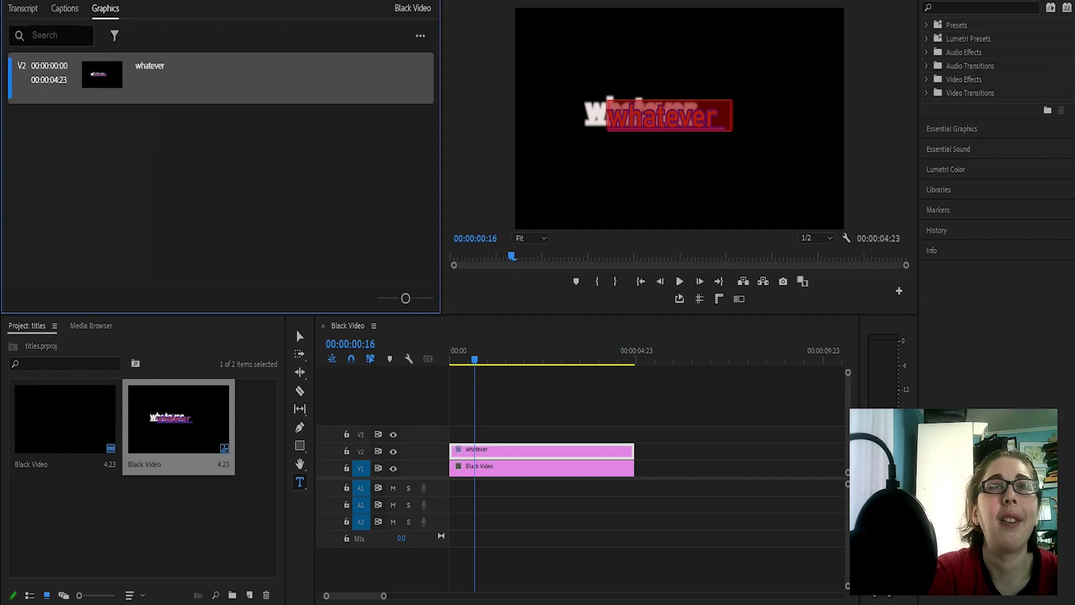